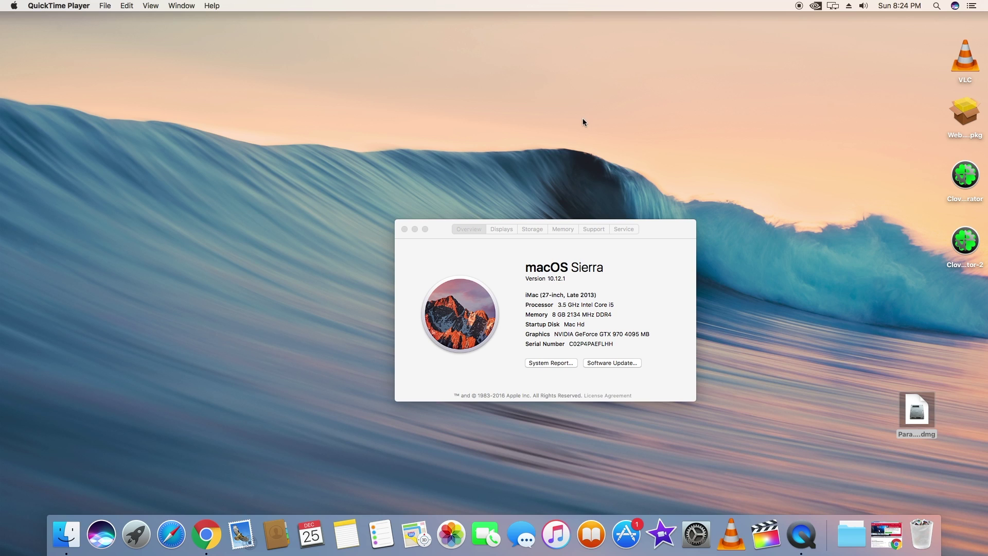
Step: Move the About This Mac window and Parallels .dmg icon up-left, then restore Chrome from the Dock
{"action": "left_click", "coordinate": [575, 277]}
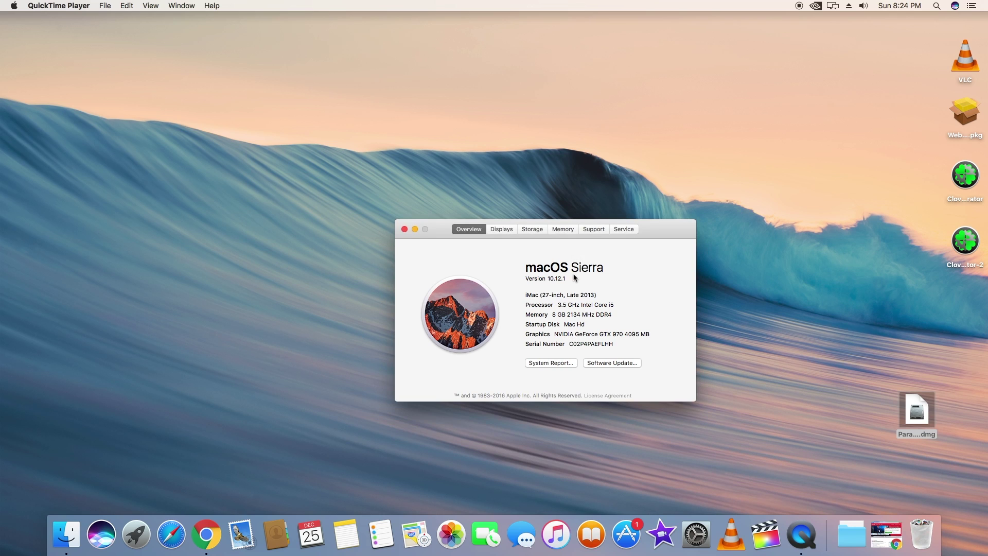
{"action": "left_click_drag", "start_coordinate": [658, 227], "coordinate": [623, 207]}
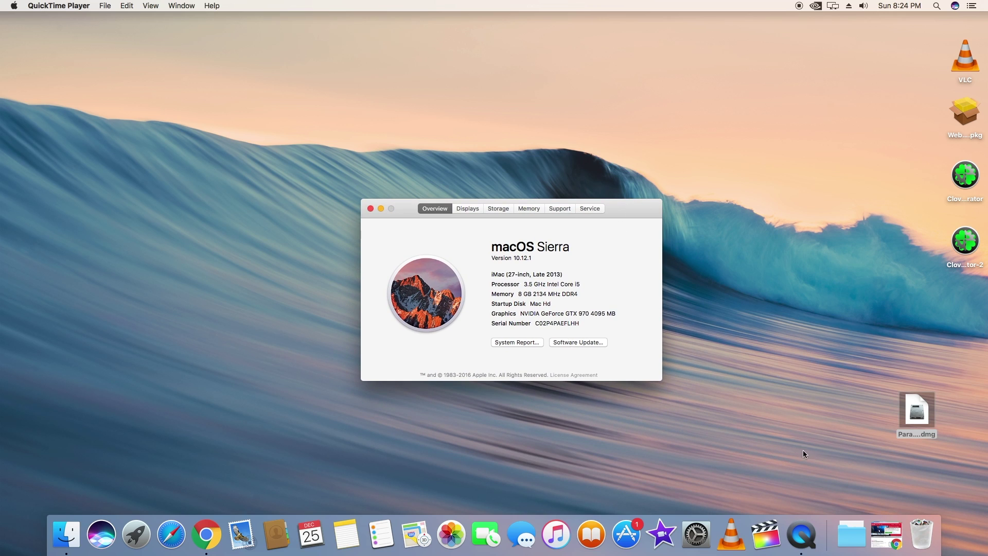
{"action": "left_click_drag", "start_coordinate": [930, 415], "coordinate": [854, 306]}
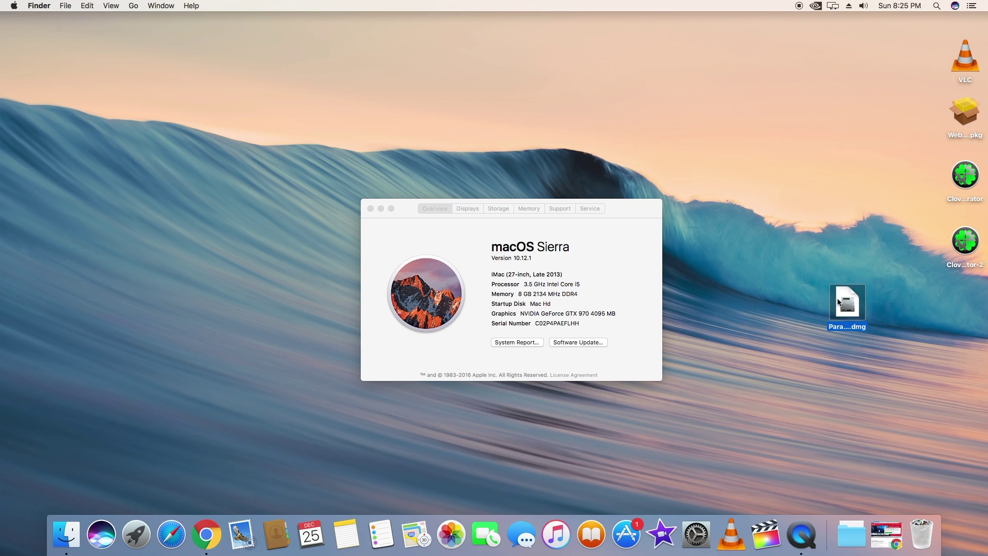
{"action": "left_click", "coordinate": [224, 525]}
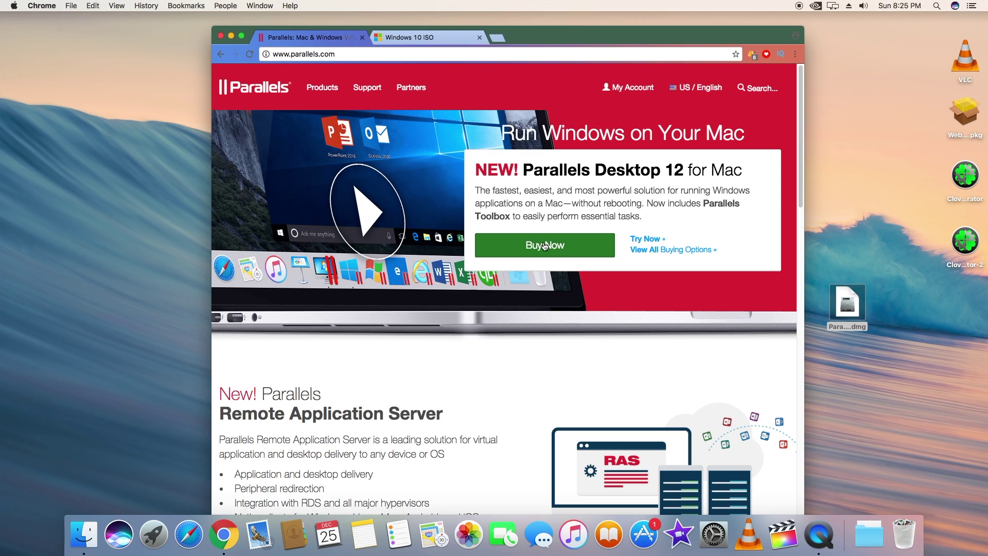
Step: Scroll through the Parallels Desktop 12 for Mac page on parallels.com
{"action": "scroll", "coordinate": [525, 264], "scroll_direction": "down", "scroll_amount": 10}
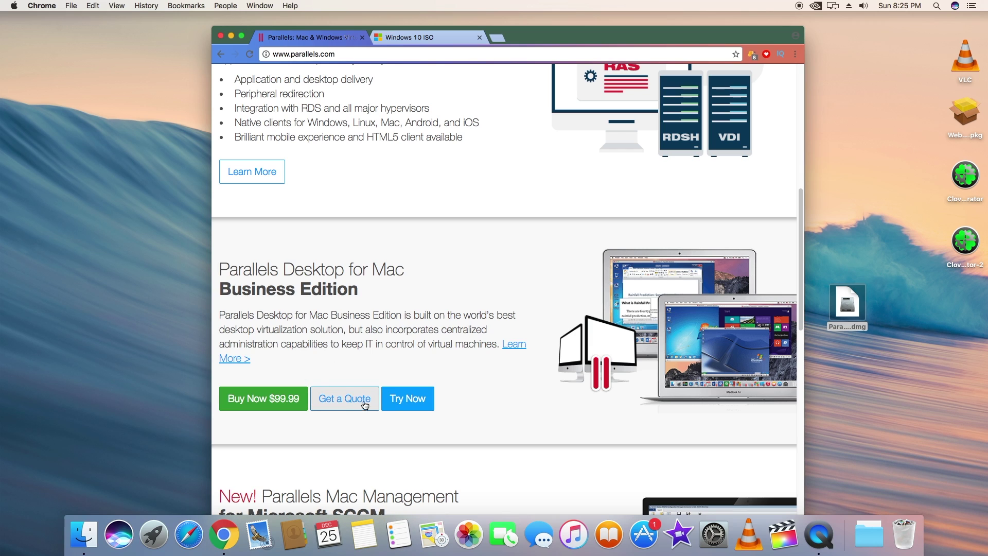
{"action": "scroll", "coordinate": [396, 381], "scroll_direction": "down", "scroll_amount": 5}
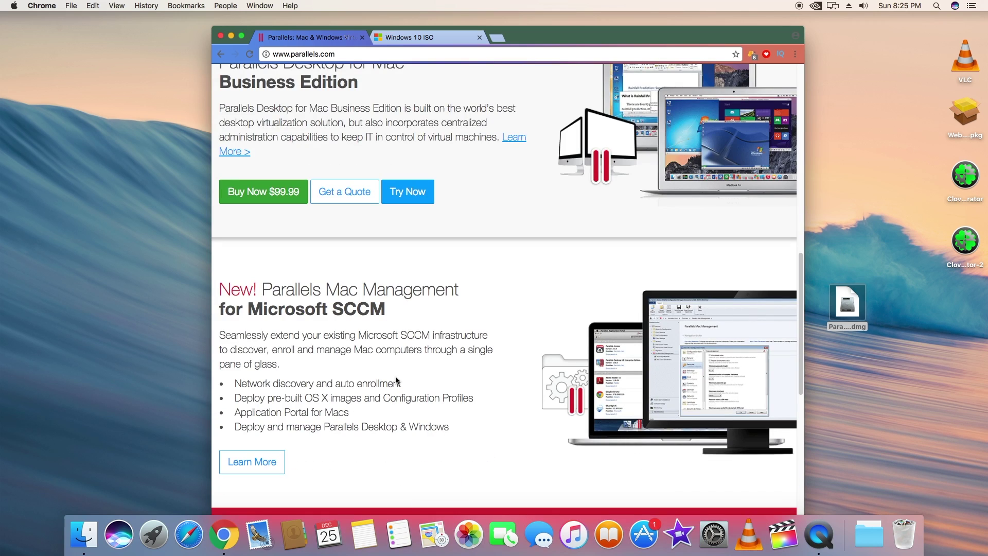
{"action": "scroll", "coordinate": [392, 371], "scroll_direction": "up", "scroll_amount": 15}
{"action": "mouse_move", "coordinate": [404, 94]}
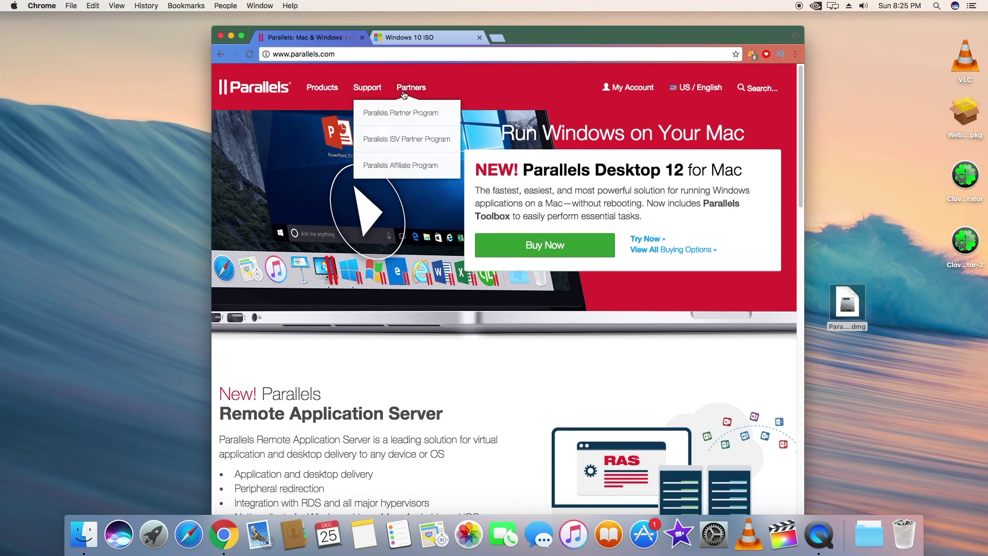
{"action": "mouse_move", "coordinate": [322, 89]}
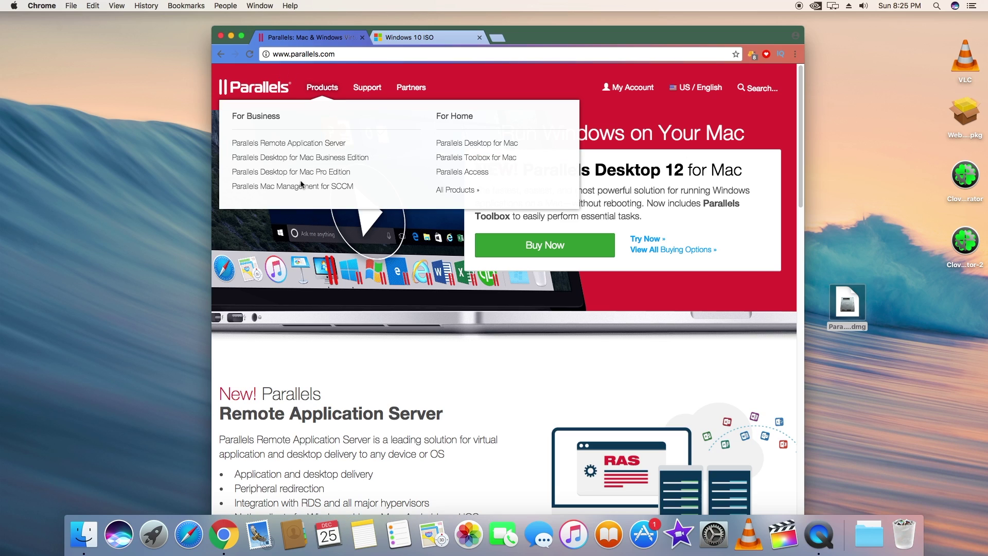
{"action": "scroll", "coordinate": [386, 364], "scroll_direction": "down", "scroll_amount": 4}
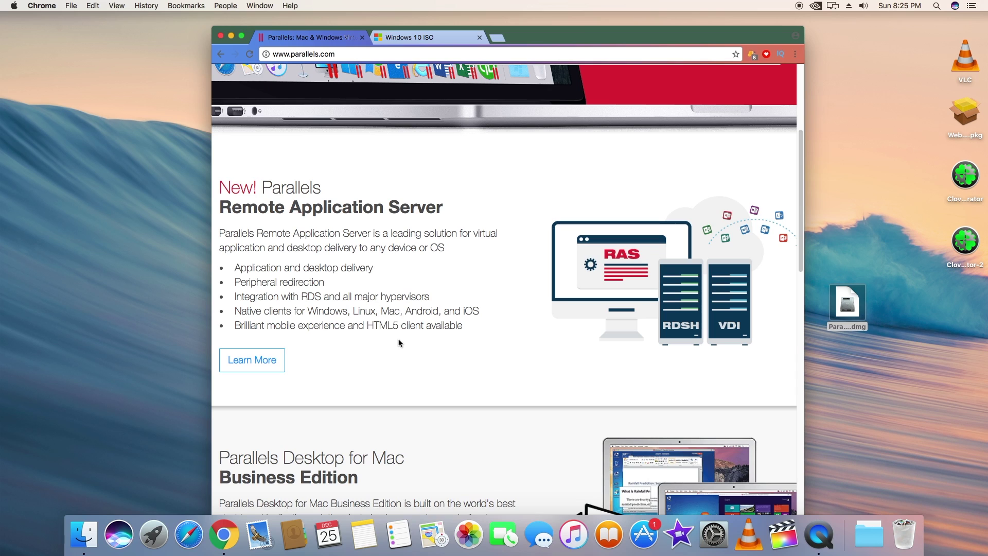
{"action": "scroll", "coordinate": [289, 335], "scroll_direction": "down", "scroll_amount": 3}
{"action": "scroll", "coordinate": [293, 290], "scroll_direction": "up", "scroll_amount": 7}
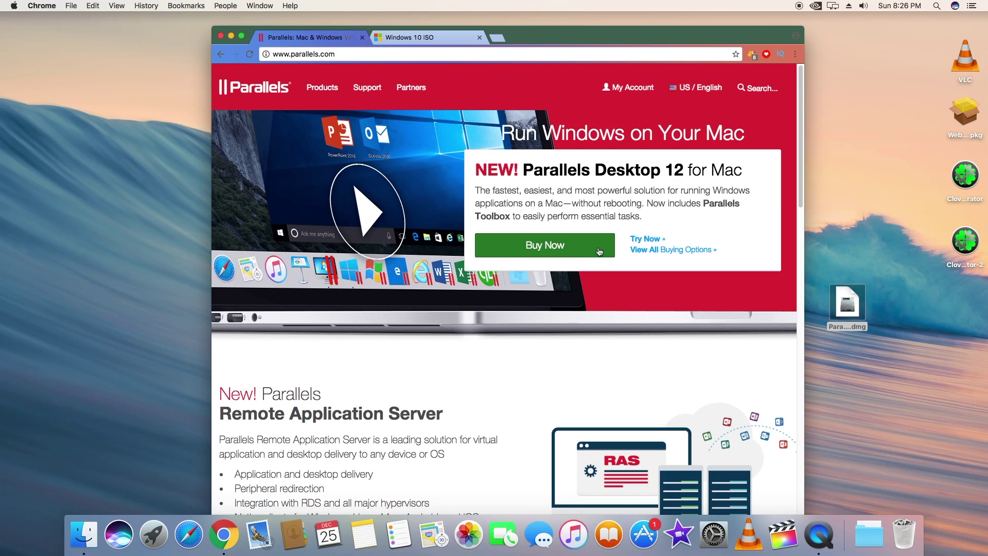
Step: Visit the All Products and trial pages, nudge the .dmg icon, then go to the Windows 10 ISO page
{"action": "left_click", "coordinate": [600, 252]}
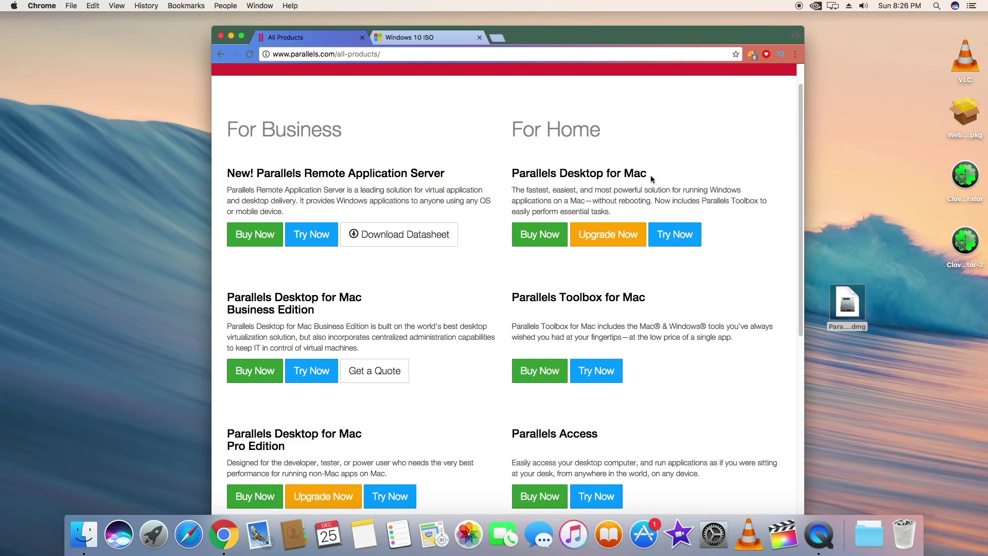
{"action": "left_click", "coordinate": [677, 244]}
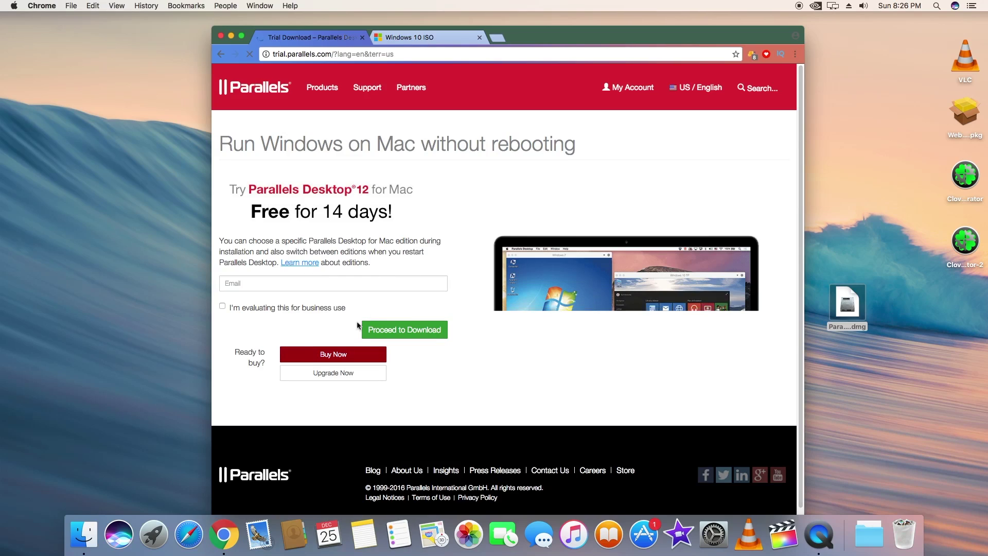
{"action": "left_click_drag", "start_coordinate": [843, 308], "coordinate": [865, 341]}
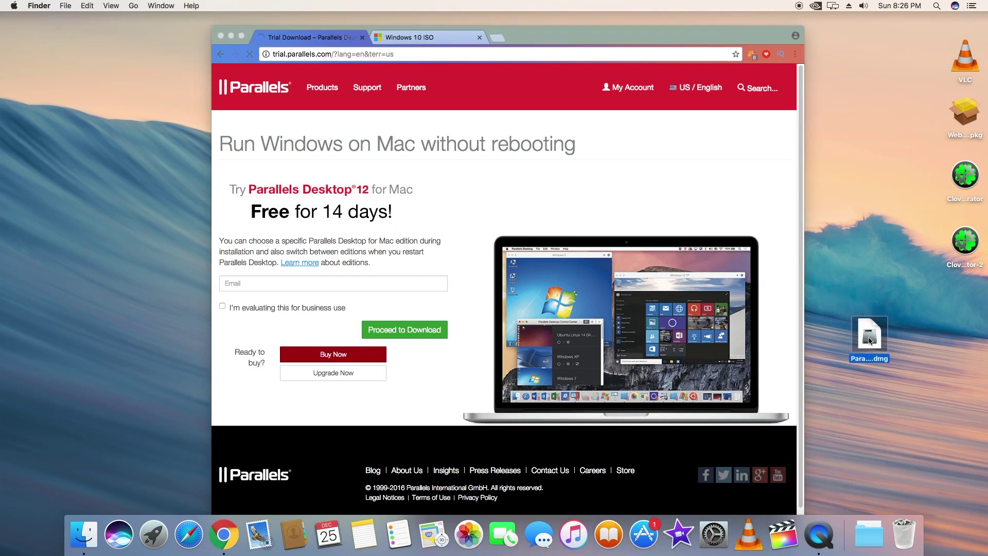
{"action": "left_click", "coordinate": [221, 54]}
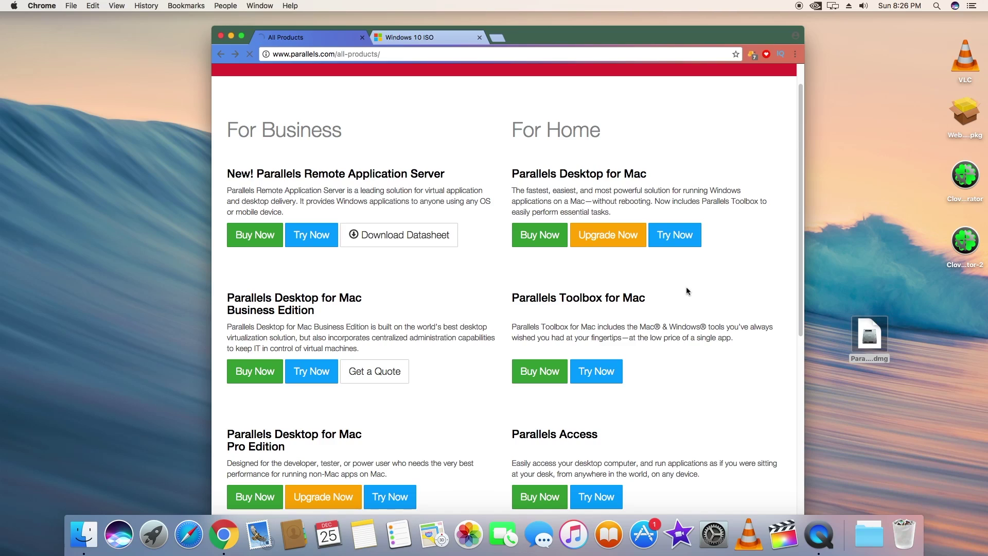
{"action": "left_click", "coordinate": [416, 38]}
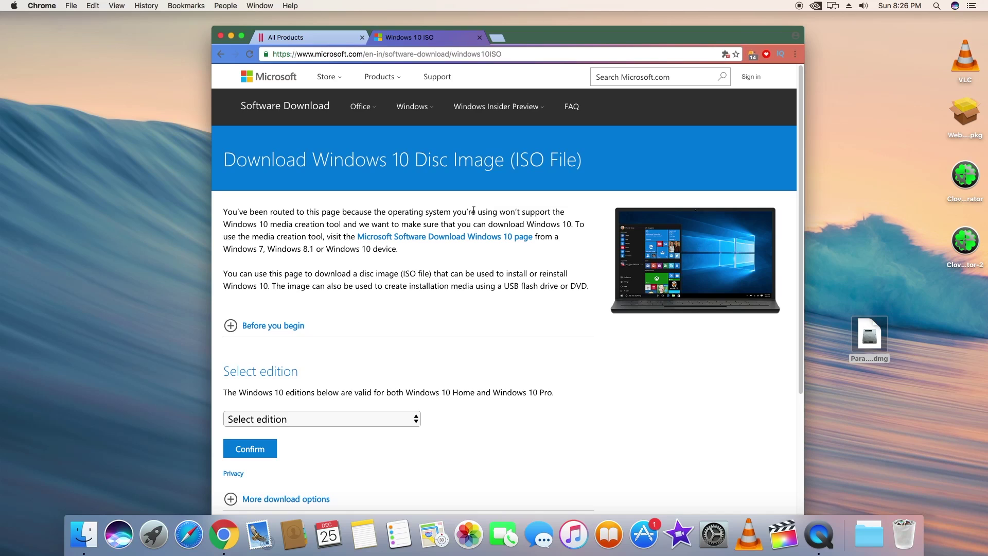
Step: Select the Windows 10 edition on the ISO download page and confirm it
{"action": "scroll", "coordinate": [400, 248], "scroll_direction": "down", "scroll_amount": 5}
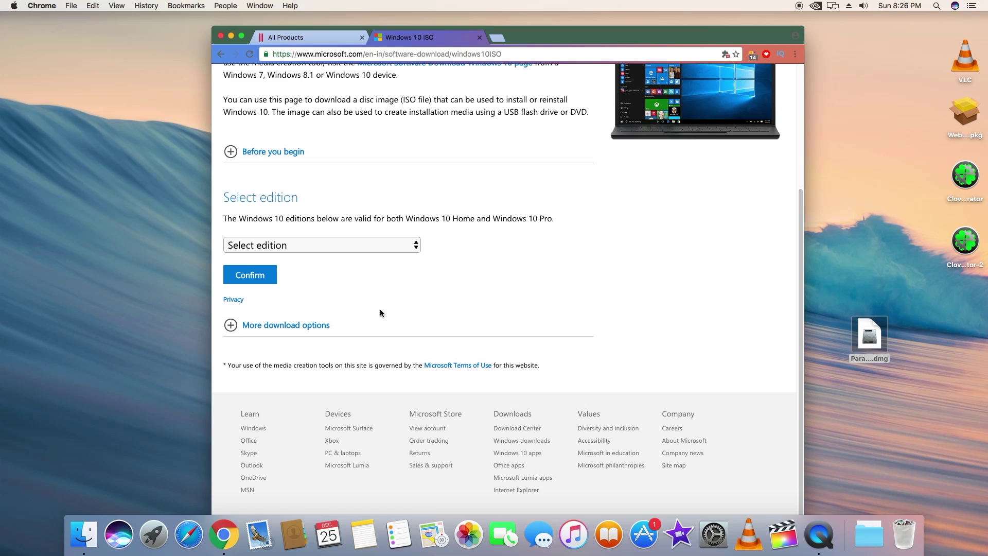
{"action": "left_click", "coordinate": [402, 246]}
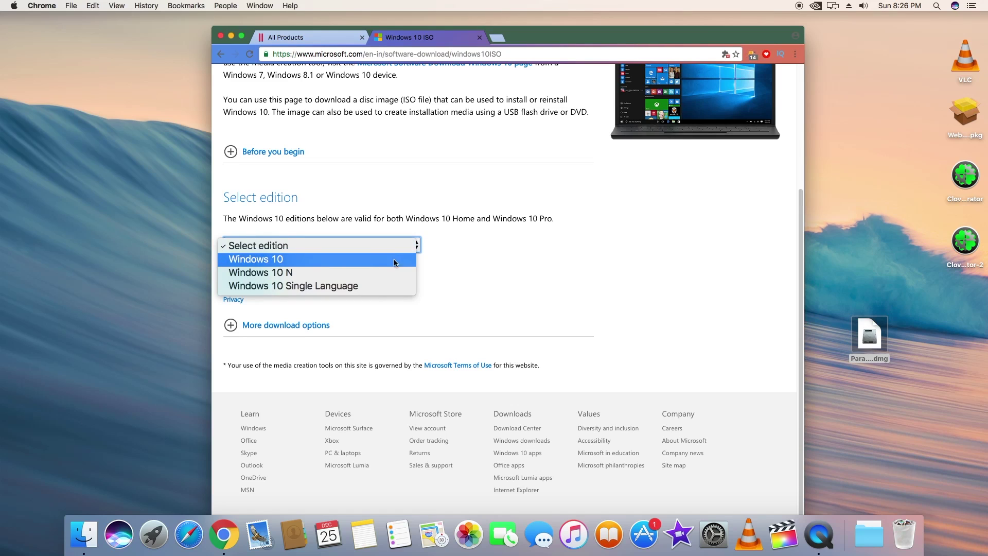
{"action": "left_click", "coordinate": [394, 262]}
{"action": "left_click", "coordinate": [263, 279]}
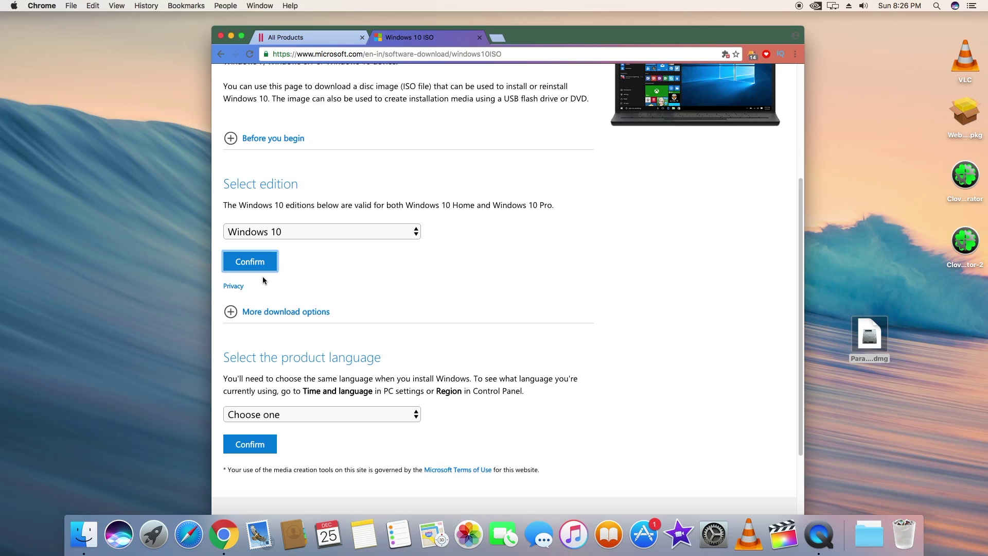
Step: Open and dismiss the product language list, then minimise Chrome
{"action": "left_click", "coordinate": [312, 418]}
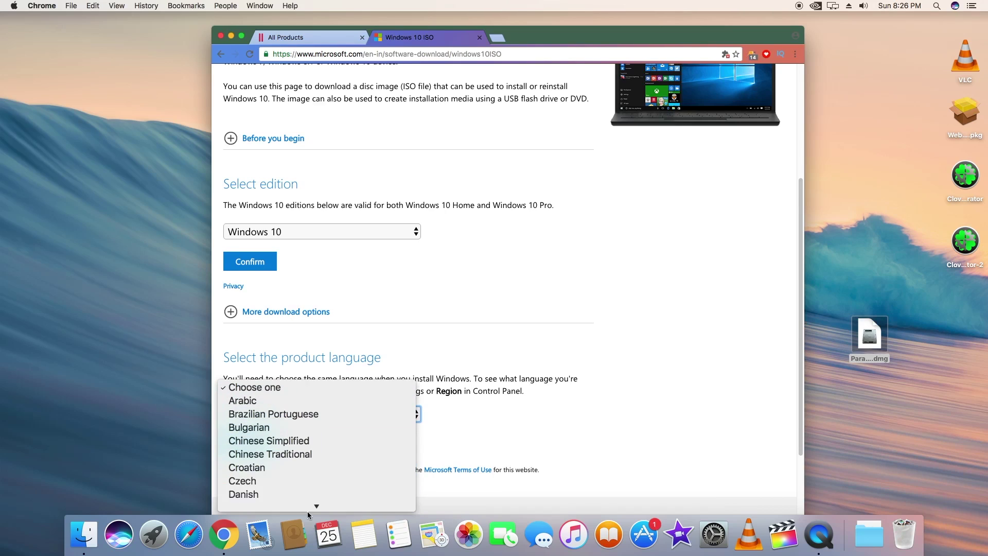
{"action": "left_click", "coordinate": [523, 340]}
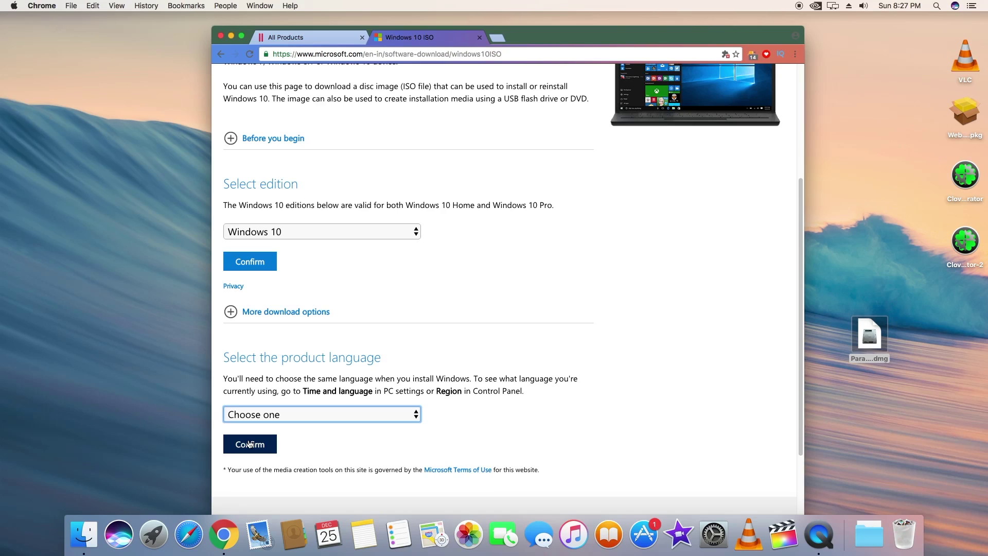
{"action": "left_click", "coordinate": [233, 37]}
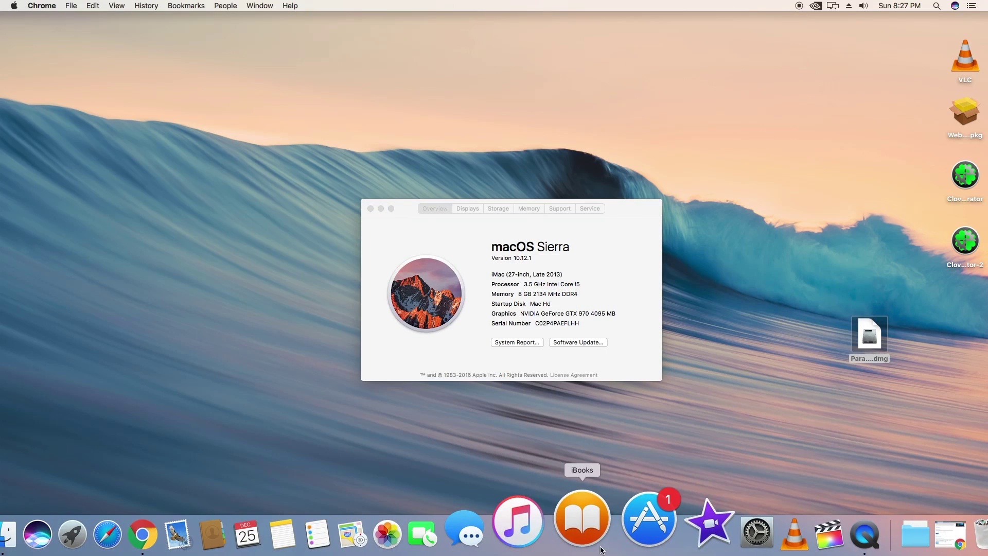
Step: Close About This Mac, mount Parallels_Desktop_11_0_0-31193.dmg, and select its Install item
{"action": "left_click", "coordinate": [370, 208]}
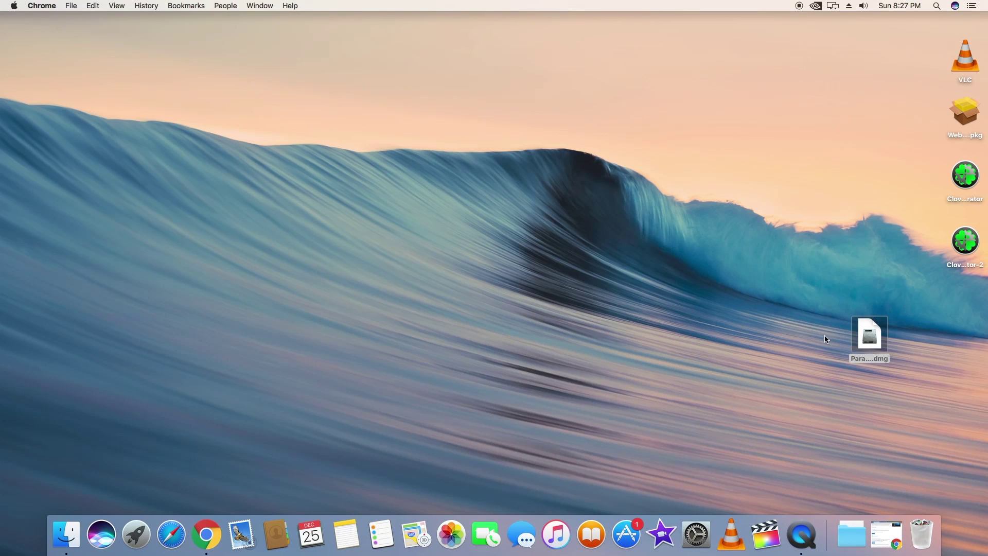
{"action": "left_click", "coordinate": [866, 341]}
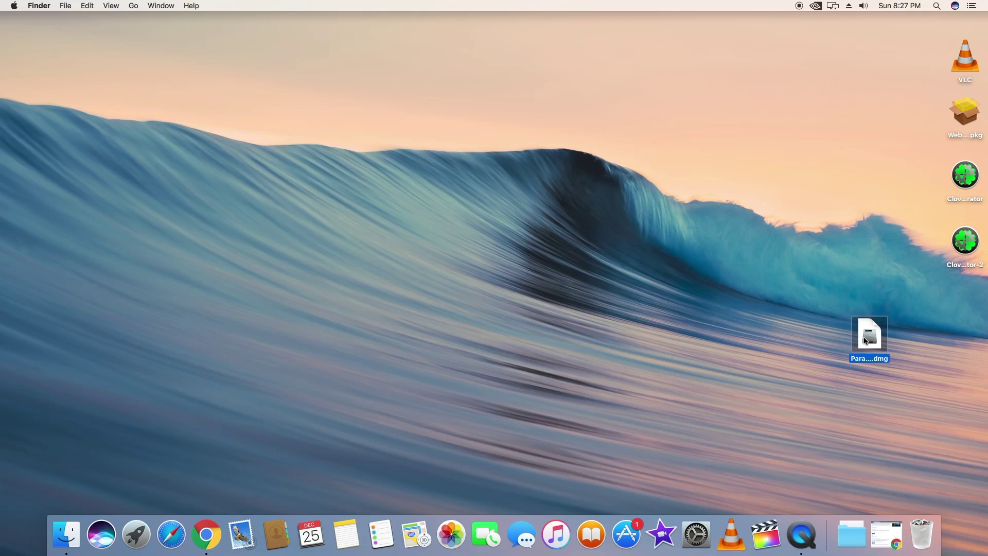
{"action": "double_click", "coordinate": [866, 341]}
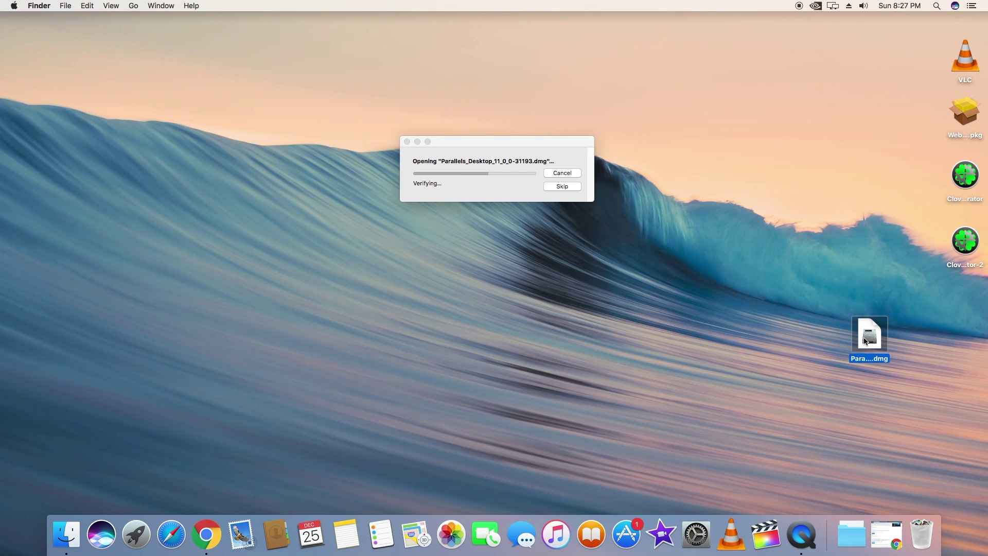
{"action": "left_click", "coordinate": [260, 202]}
Step: Launch the Parallels installer, allow it past Gatekeeper, and skip the 11.2.2 update to keep the current version
{"action": "double_click", "coordinate": [245, 153]}
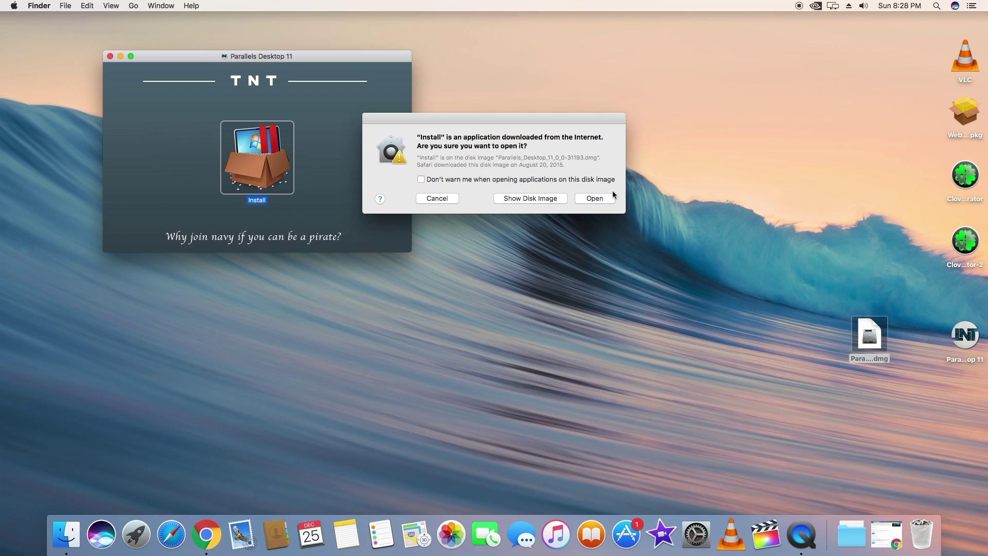
{"action": "left_click", "coordinate": [595, 198]}
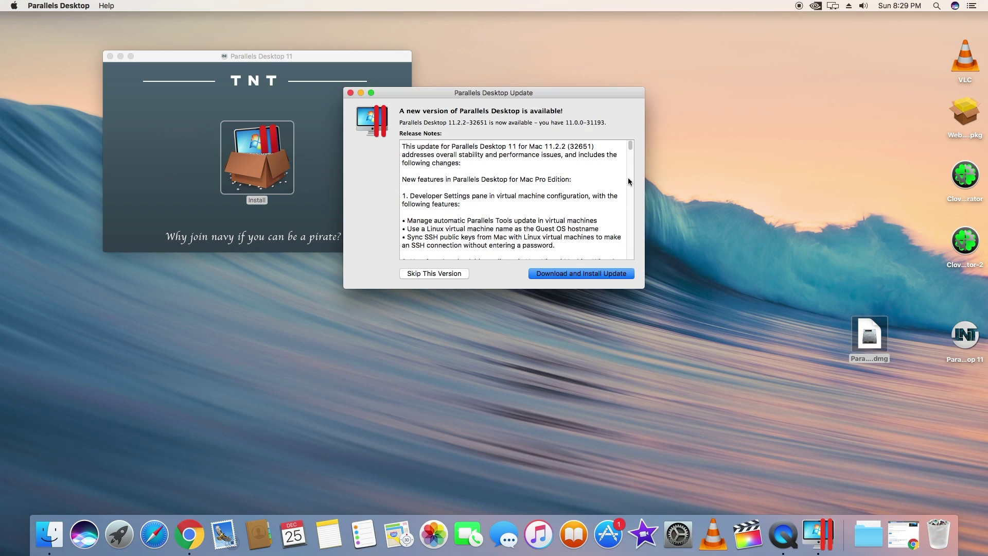
{"action": "left_click_drag", "start_coordinate": [631, 149], "coordinate": [632, 194]}
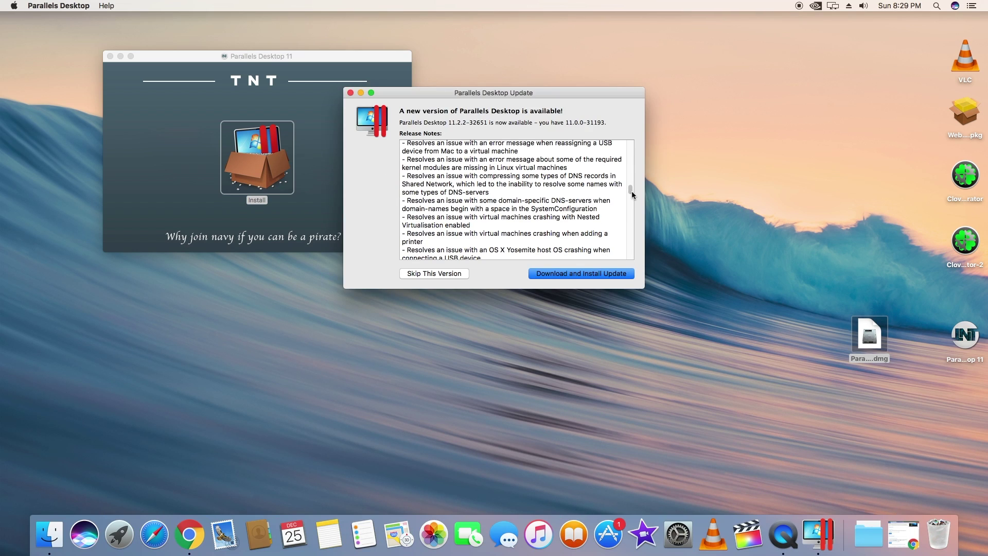
{"action": "left_click", "coordinate": [463, 273]}
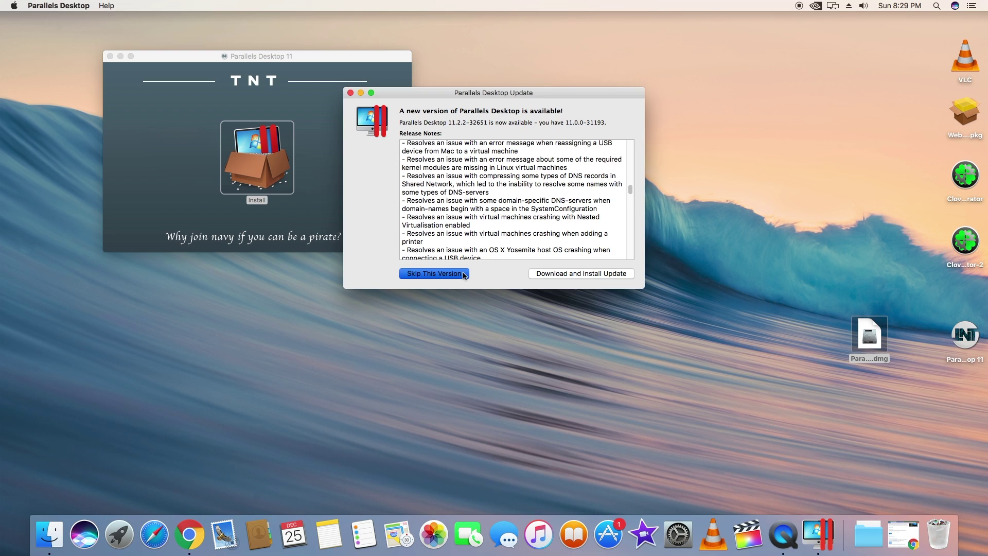
{"action": "left_click", "coordinate": [501, 187]}
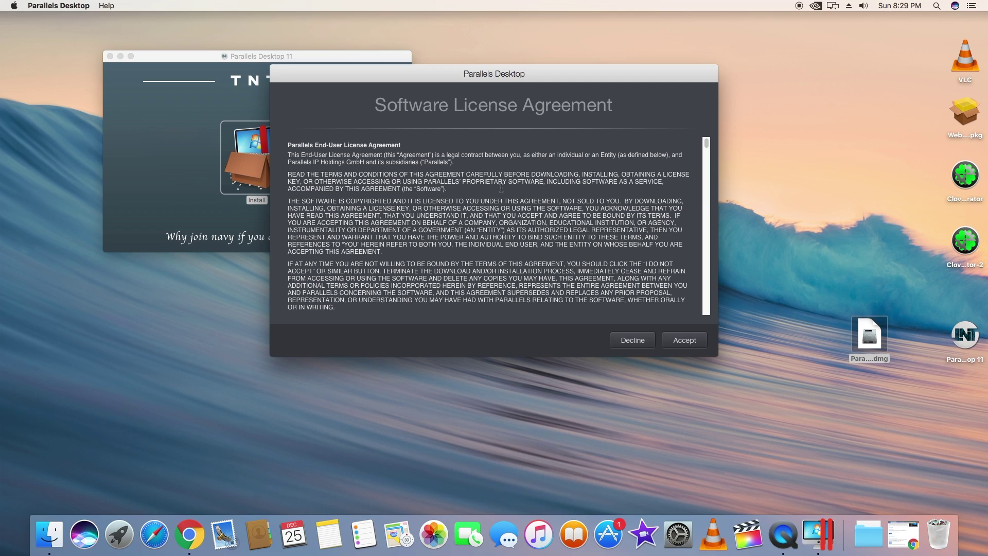
Step: Accept the Parallels license agreement and authorise the install with the administrator password
{"action": "left_click_drag", "start_coordinate": [707, 144], "coordinate": [707, 311]}
{"action": "left_click", "coordinate": [685, 340]}
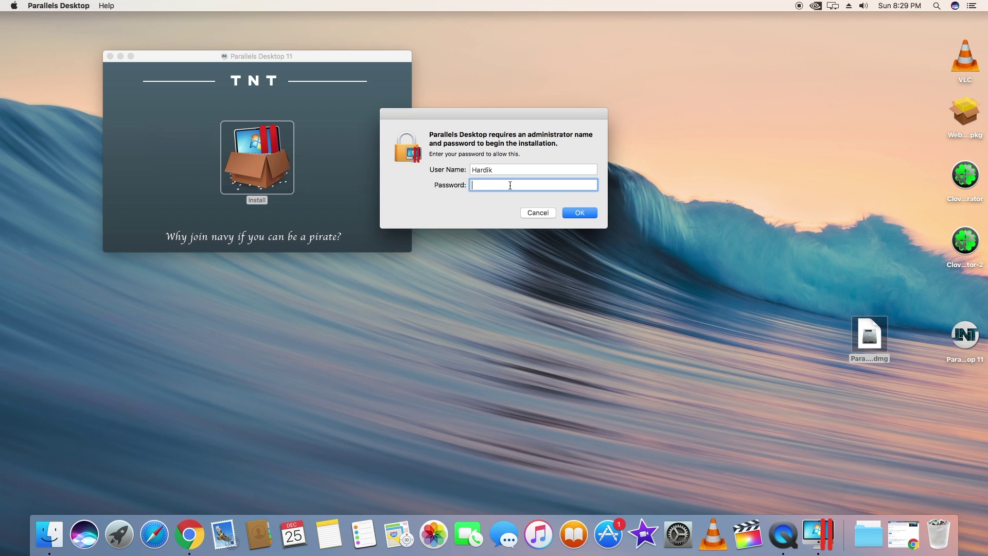
{"action": "type", "text": "••••••••••"}
{"action": "key", "text": "Return"}
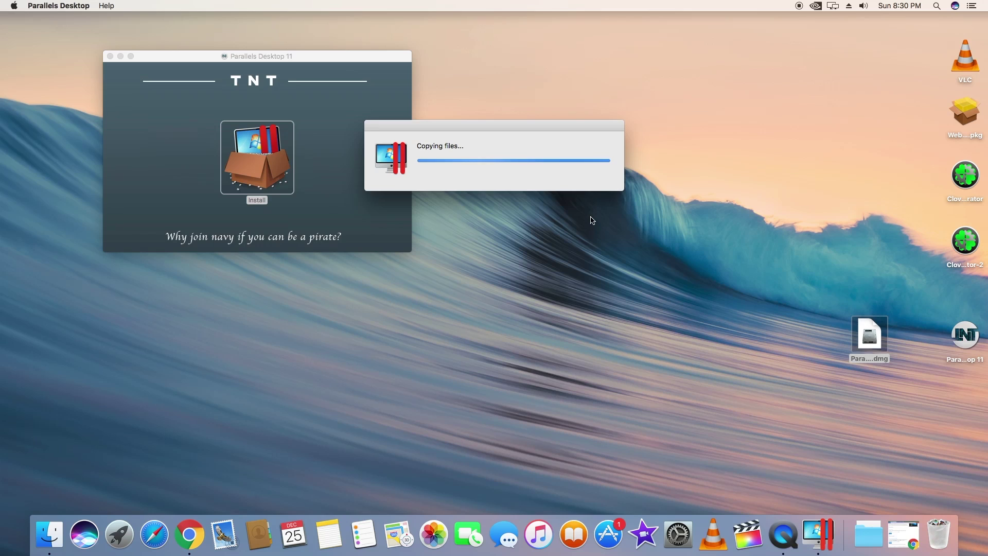
Step: Dismiss the Customer Experience Program prompt as the installation completes
{"action": "left_click", "coordinate": [544, 190]}
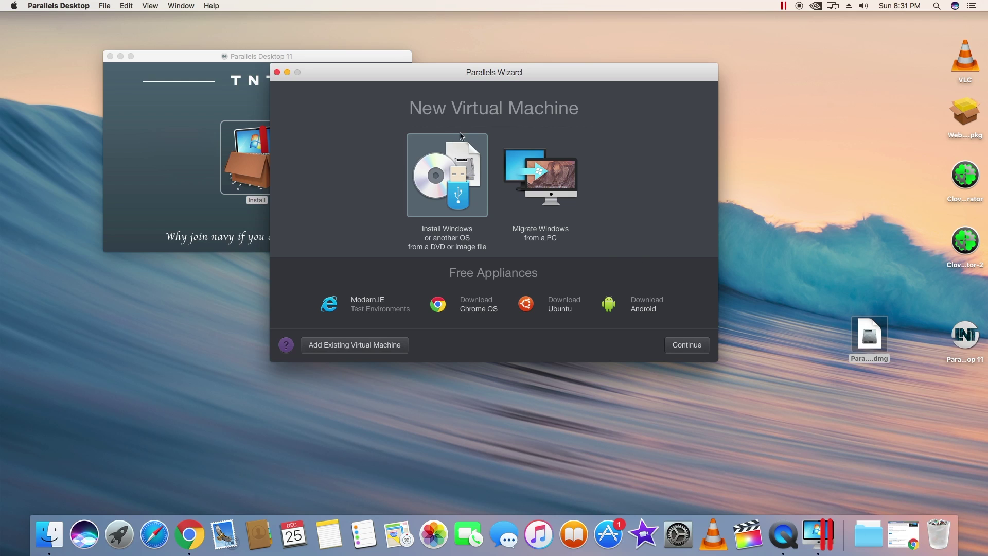
Step: Continue with 'Install Windows or another OS' and pick Image File as the source
{"action": "left_click", "coordinate": [696, 348]}
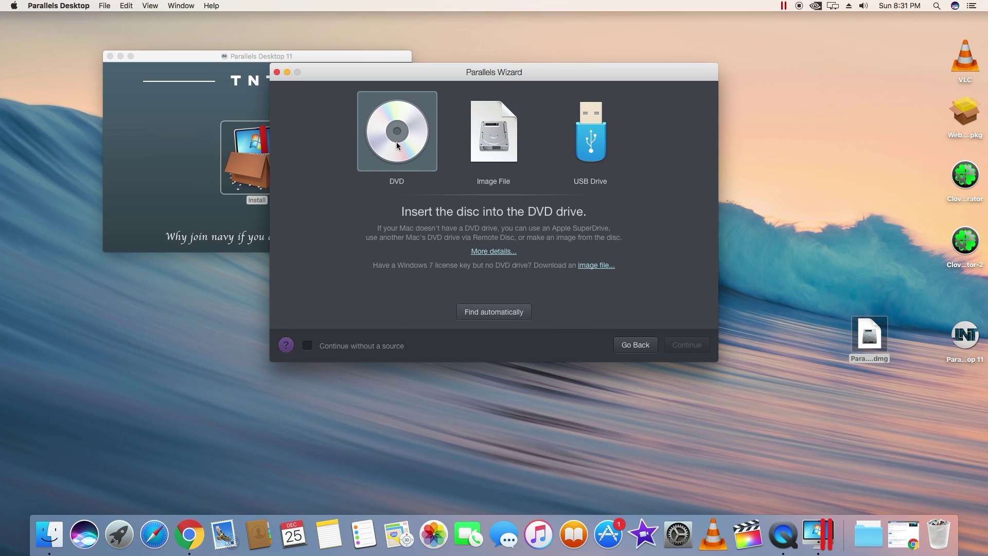
{"action": "left_click", "coordinate": [503, 146]}
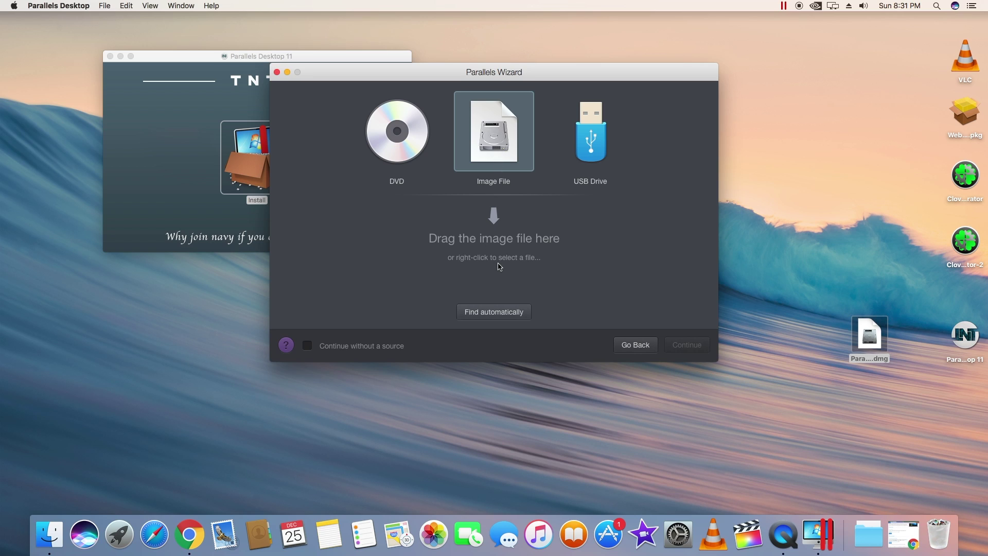
Step: Choose the Windows 10 .iso from Downloads > Windows 10 Pro as the installation image
{"action": "left_click", "coordinate": [515, 151]}
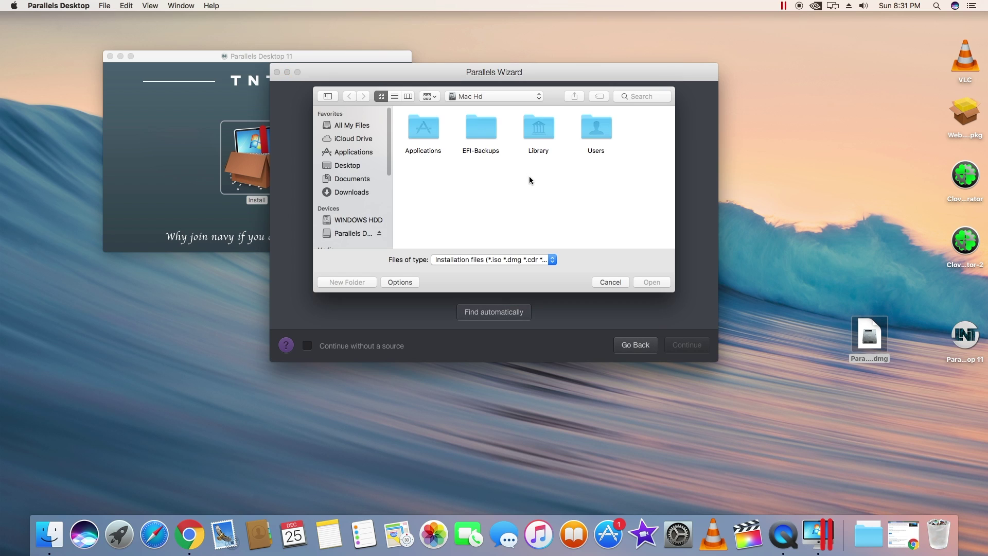
{"action": "left_click", "coordinate": [352, 192]}
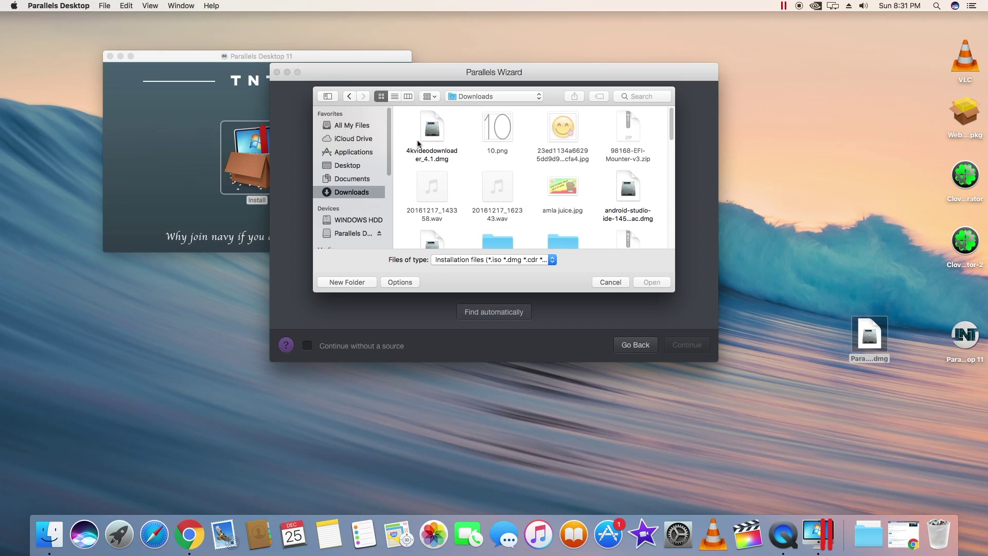
{"action": "scroll", "coordinate": [458, 187], "scroll_direction": "down", "scroll_amount": 2}
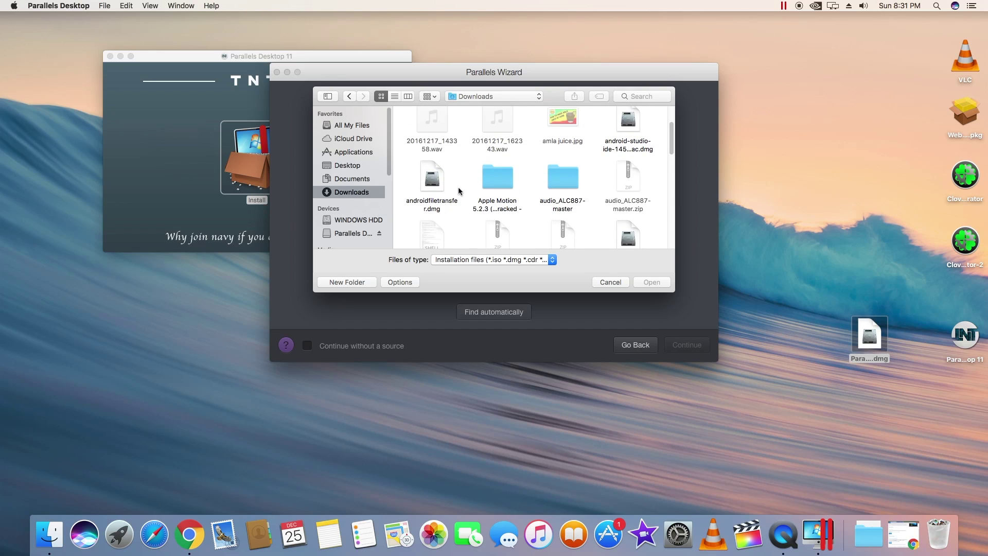
{"action": "scroll", "coordinate": [515, 187], "scroll_direction": "up", "scroll_amount": 2}
{"action": "scroll", "coordinate": [517, 189], "scroll_direction": "down", "scroll_amount": 5}
{"action": "scroll", "coordinate": [524, 193], "scroll_direction": "down", "scroll_amount": 3}
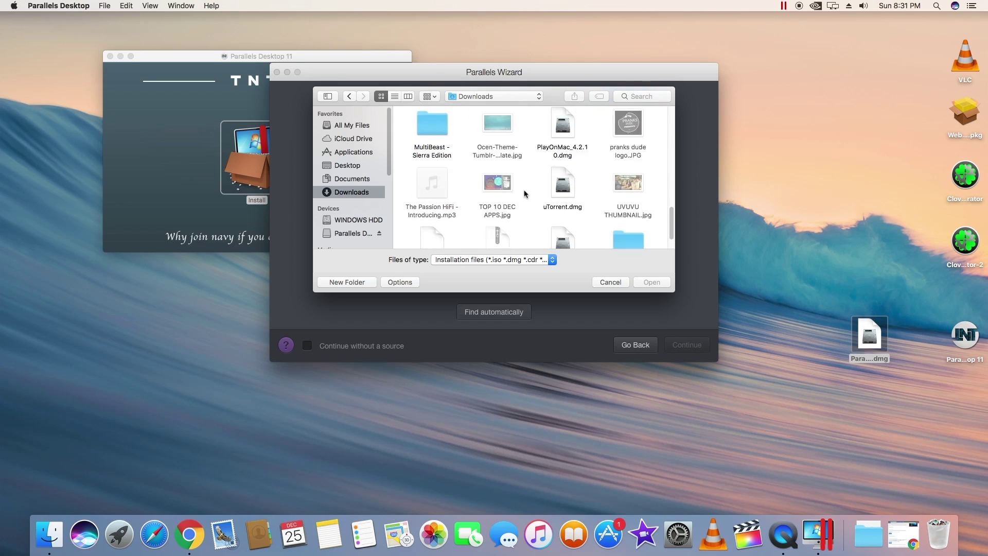
{"action": "double_click", "coordinate": [628, 210]}
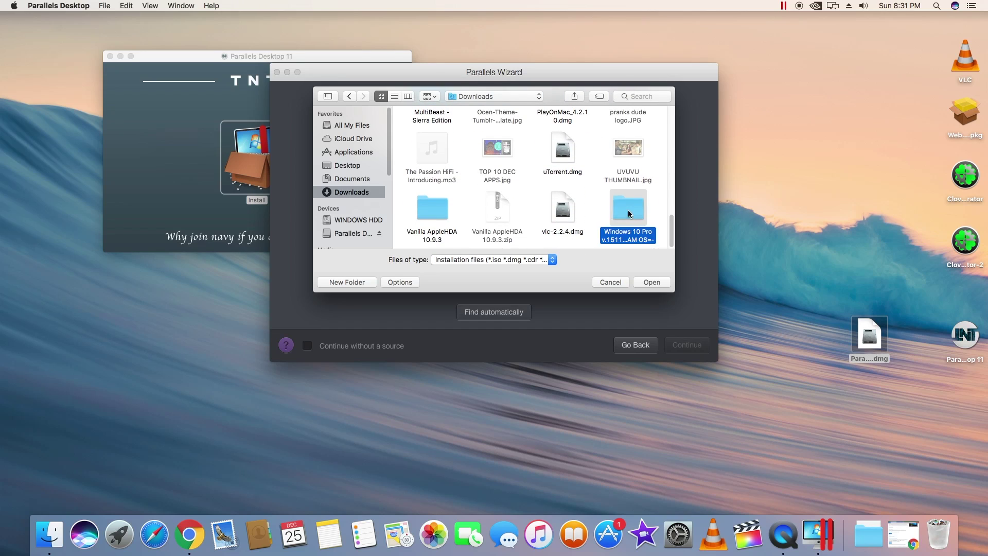
{"action": "left_click", "coordinate": [639, 150]}
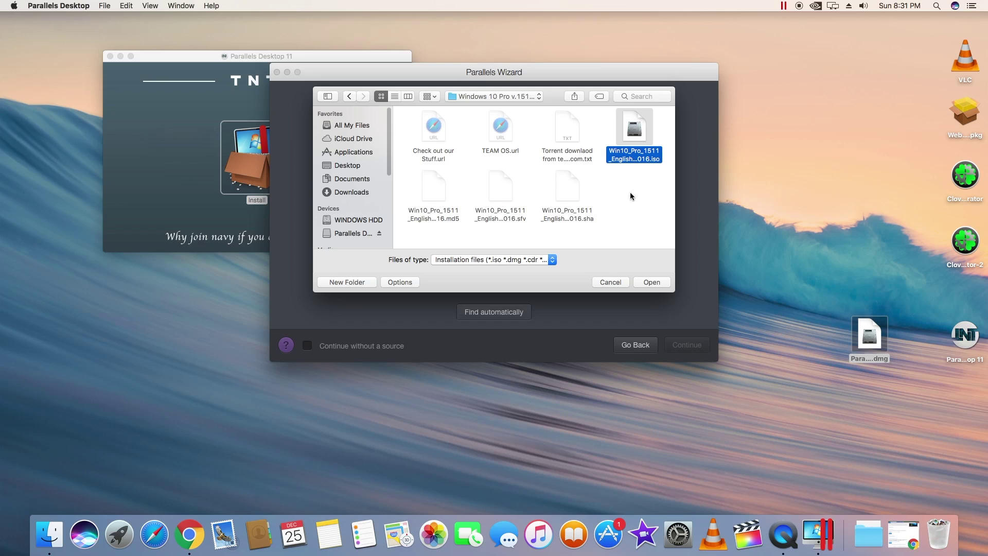
{"action": "left_click", "coordinate": [647, 282]}
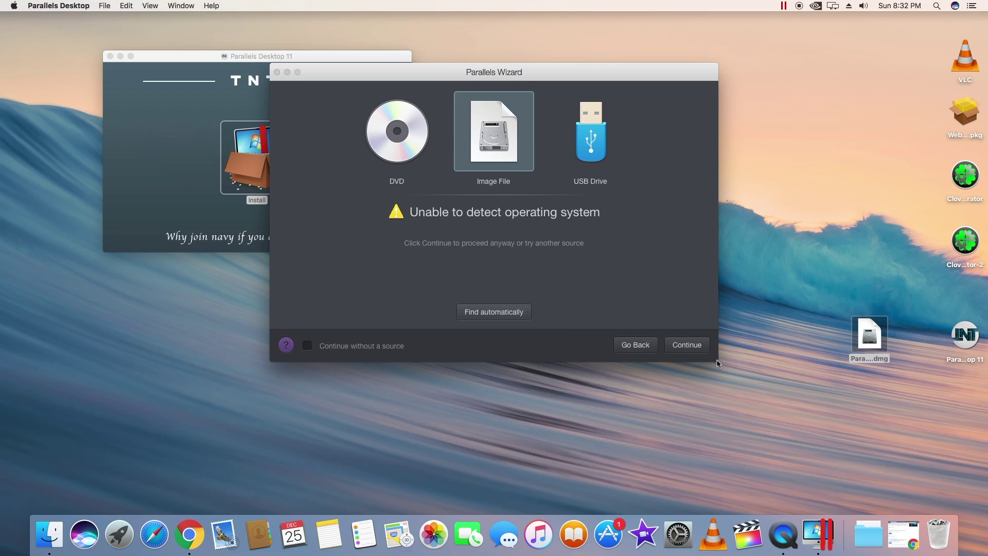
Step: Continue past the undetected-OS notice and set the operating system to Windows 10
{"action": "left_click", "coordinate": [703, 348]}
{"action": "left_click", "coordinate": [695, 349]}
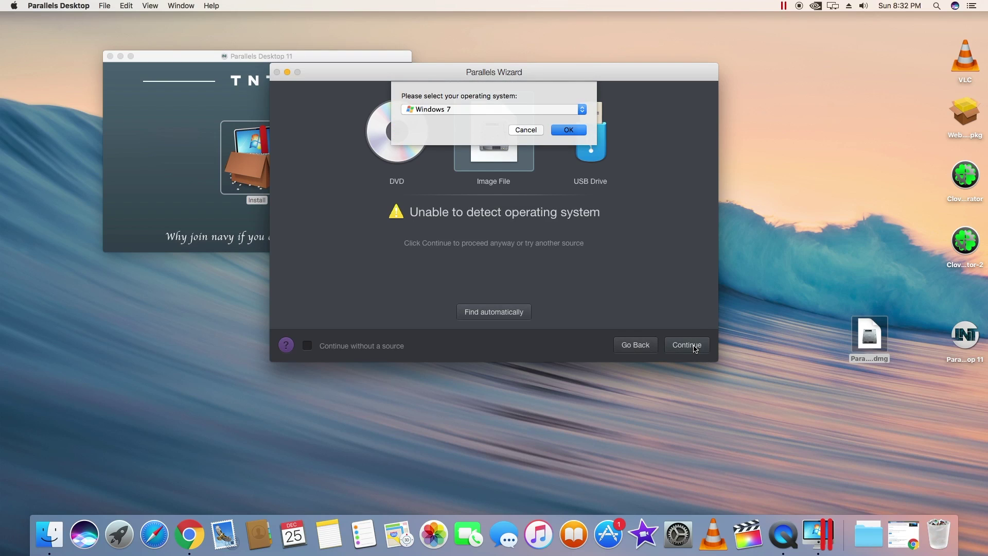
{"action": "left_click", "coordinate": [582, 110]}
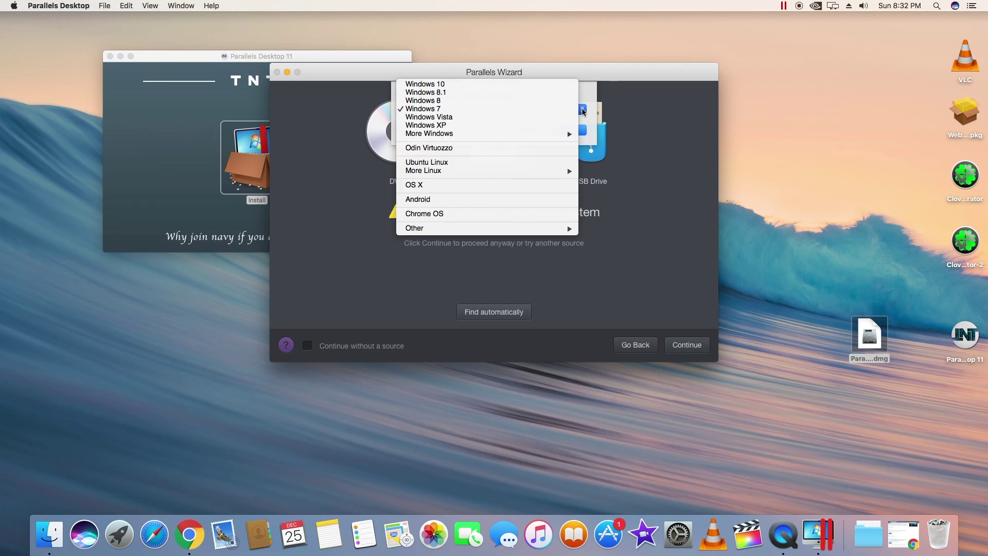
{"action": "left_click", "coordinate": [571, 84]}
{"action": "left_click", "coordinate": [577, 133]}
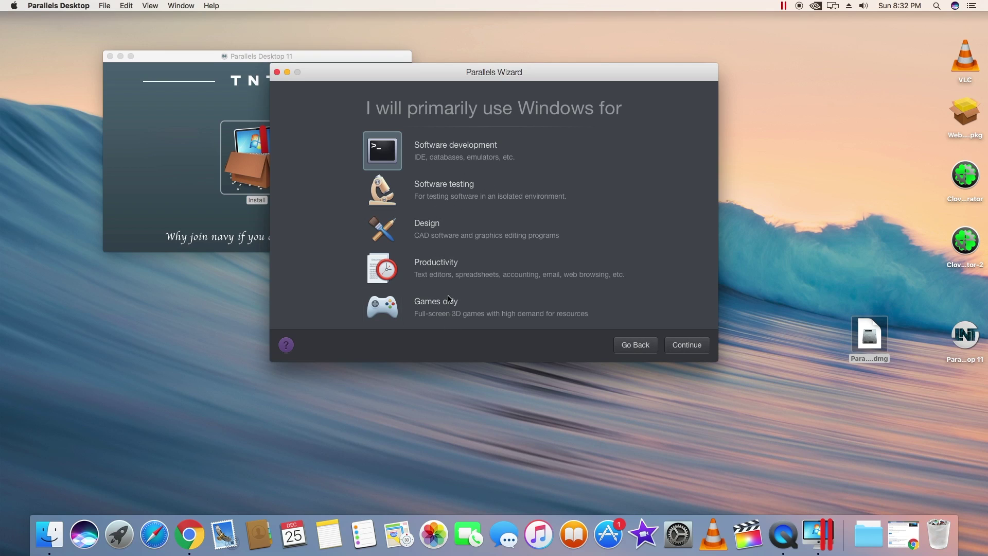
Step: Pick Design instead of Productivity as Windows' main use and continue to Name and Location
{"action": "left_click", "coordinate": [396, 265]}
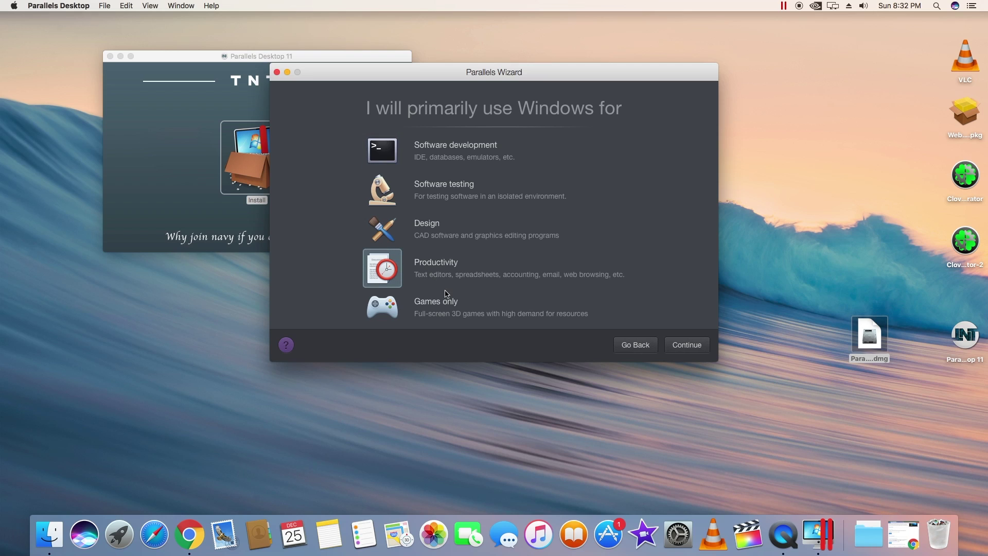
{"action": "key", "text": "Up"}
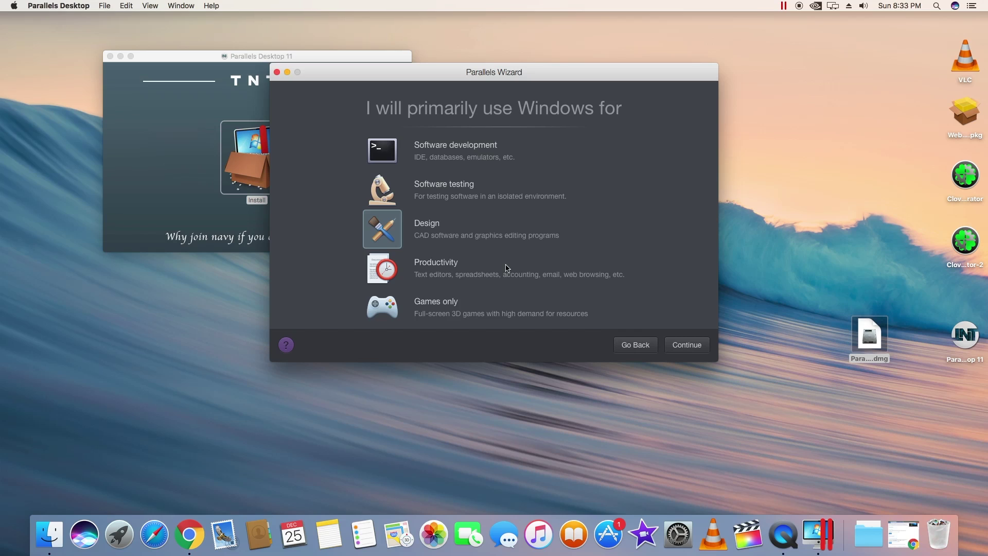
{"action": "left_click", "coordinate": [702, 349]}
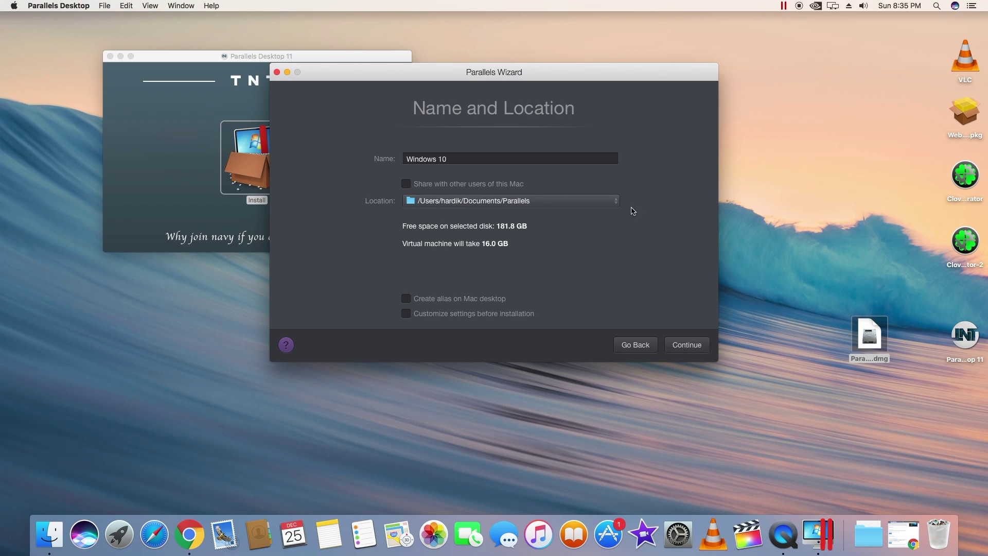
Step: Set the VM location to a new 'parallel windows 10' folder on WINDOWS HDD
{"action": "left_click", "coordinate": [356, 227]}
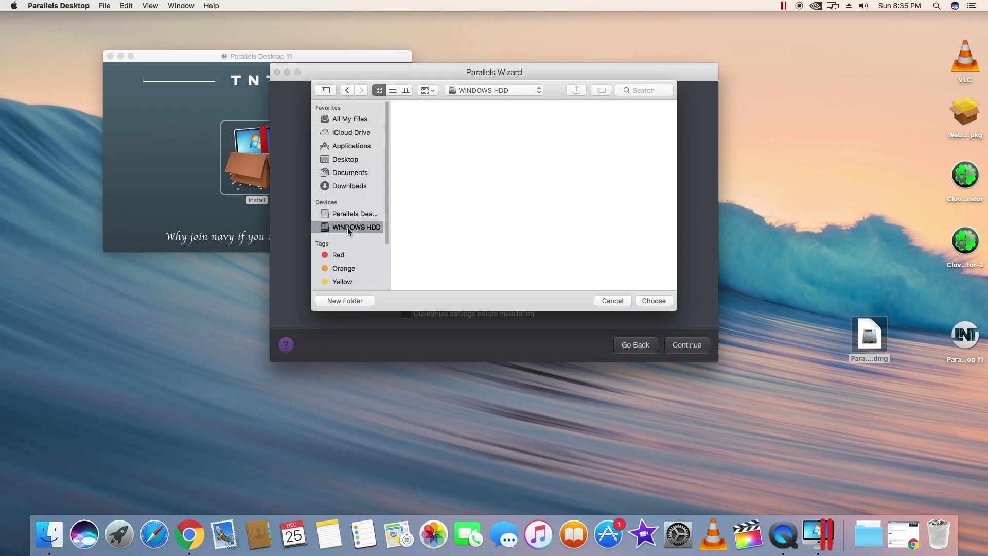
{"action": "left_click", "coordinate": [344, 301]}
{"action": "type", "text": "p"}
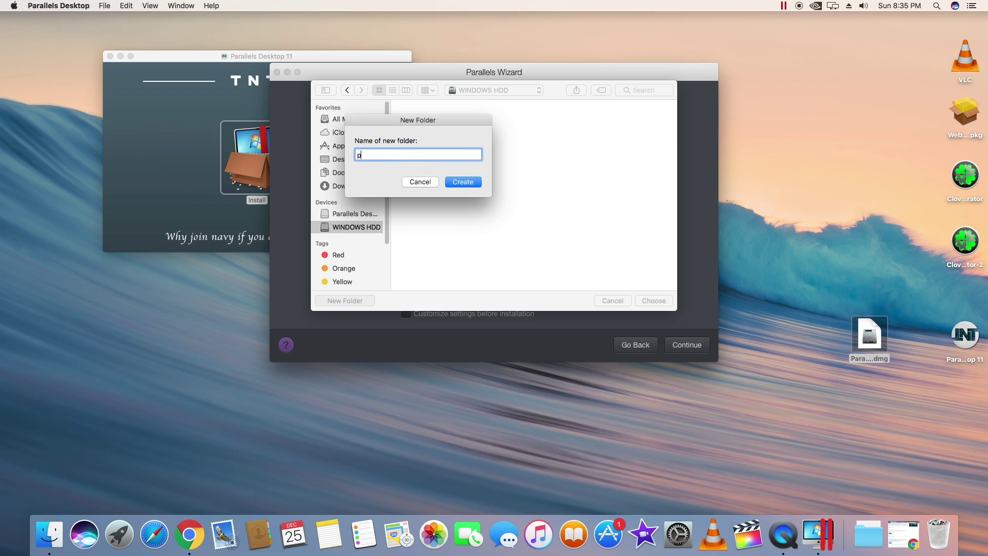
{"action": "type", "text": "arallel q"}
{"action": "key", "text": "BackSpace"}
{"action": "type", "text": "windows 10"}
{"action": "left_click", "coordinate": [454, 181]}
{"action": "left_click", "coordinate": [647, 302]}
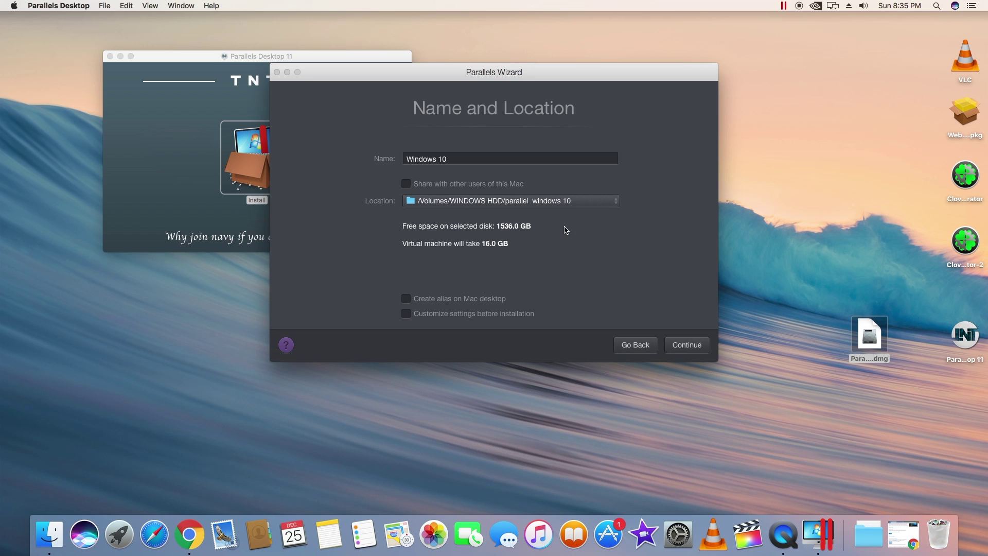
Step: Enable Customize settings before installation and create the Windows 10 virtual machine
{"action": "left_click", "coordinate": [529, 258]}
{"action": "left_click", "coordinate": [406, 313]}
{"action": "left_click", "coordinate": [676, 347]}
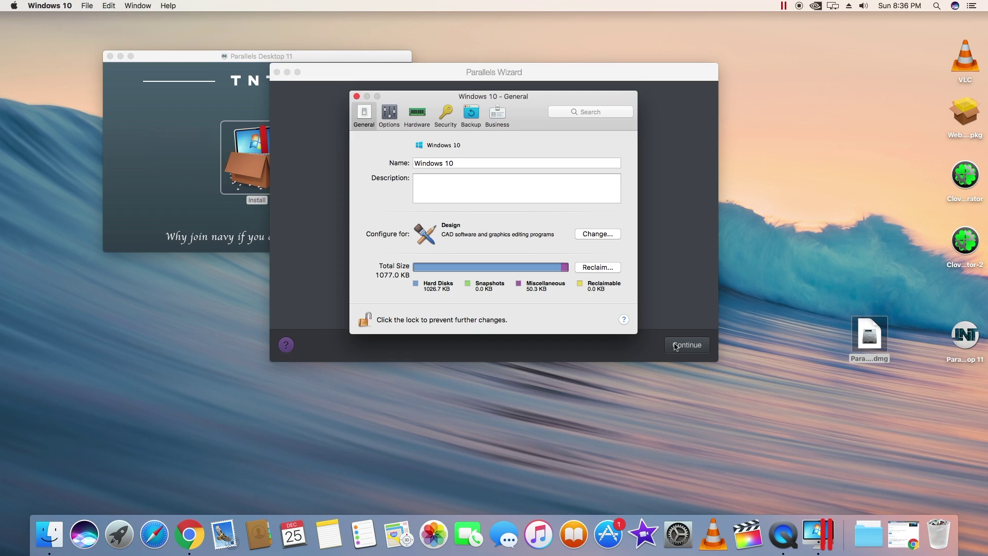
Step: Show the Hardware CPU & Memory settings: 2 processors and 4096 MB memory
{"action": "left_click", "coordinate": [423, 121]}
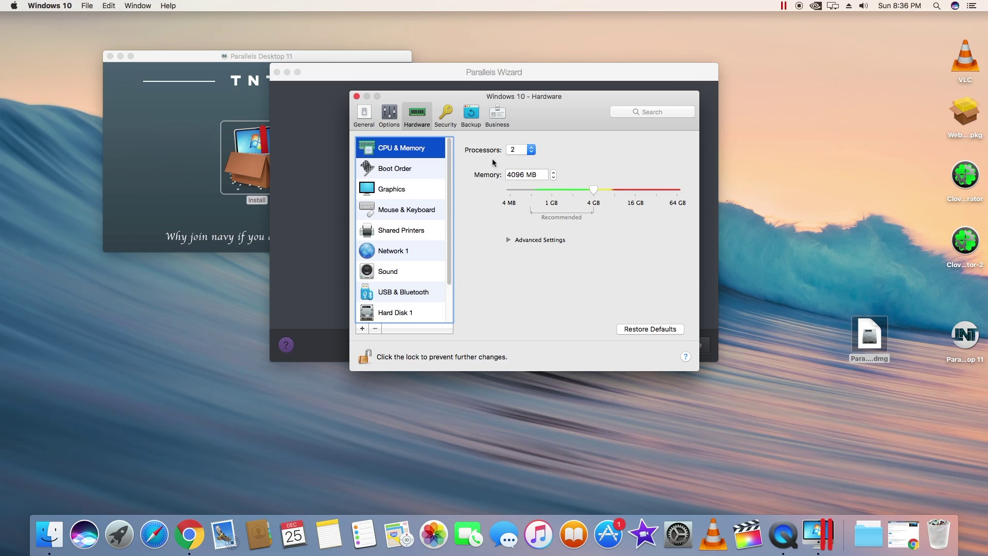
Step: Increase the Graphics memory to about 1098 MB and accept the change warning
{"action": "left_click", "coordinate": [422, 174]}
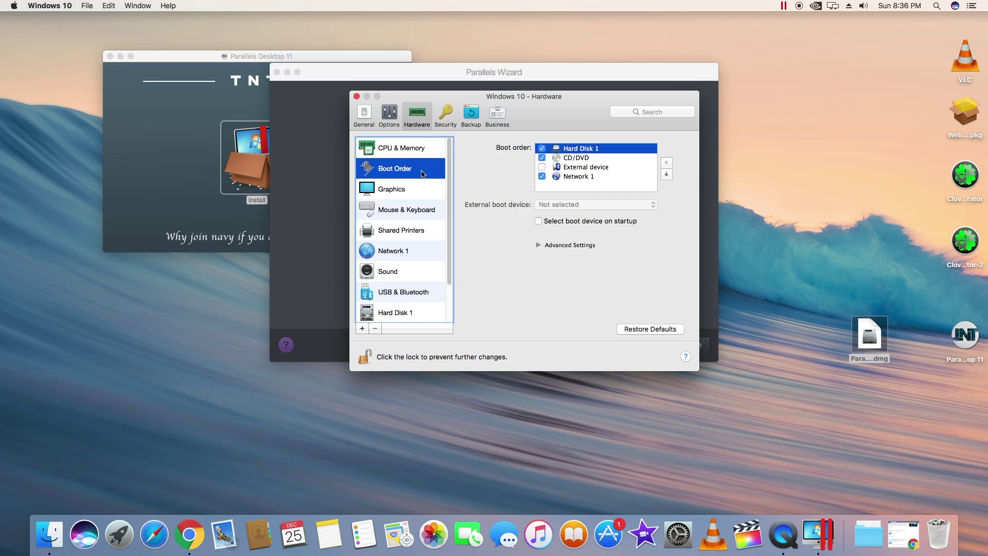
{"action": "left_click", "coordinate": [418, 197]}
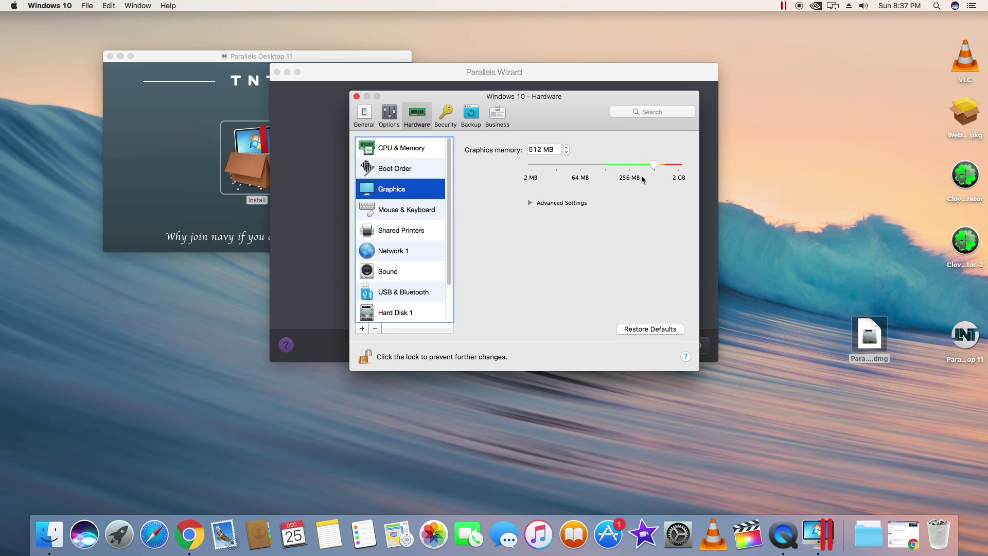
{"action": "left_click_drag", "start_coordinate": [658, 165], "coordinate": [664, 164]}
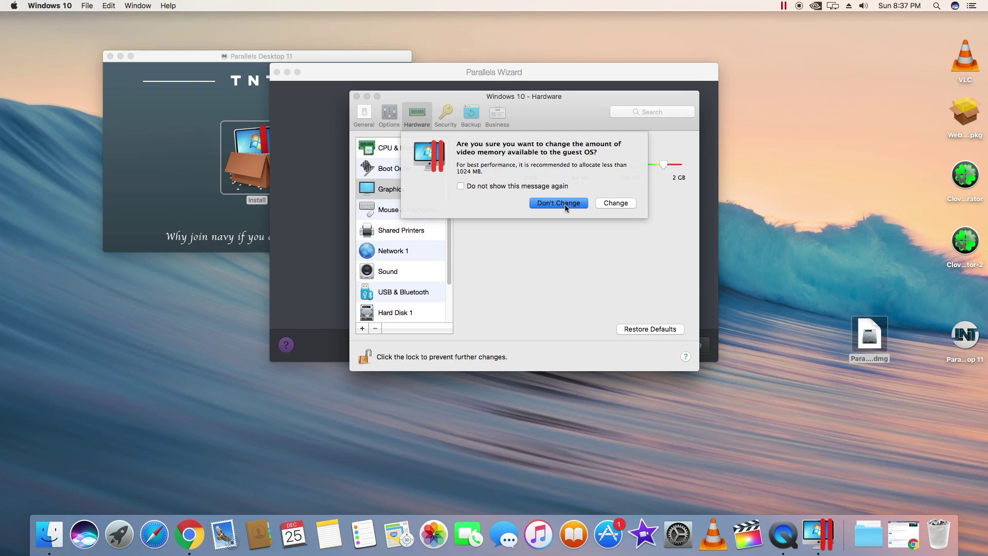
{"action": "left_click", "coordinate": [611, 203]}
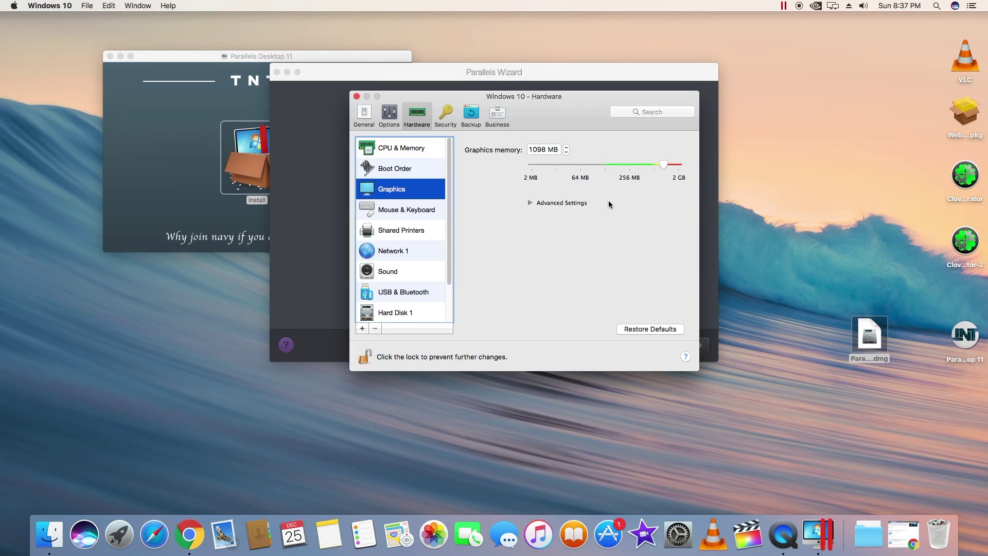
{"action": "left_click", "coordinate": [545, 150]}
{"action": "double_click", "coordinate": [538, 149]}
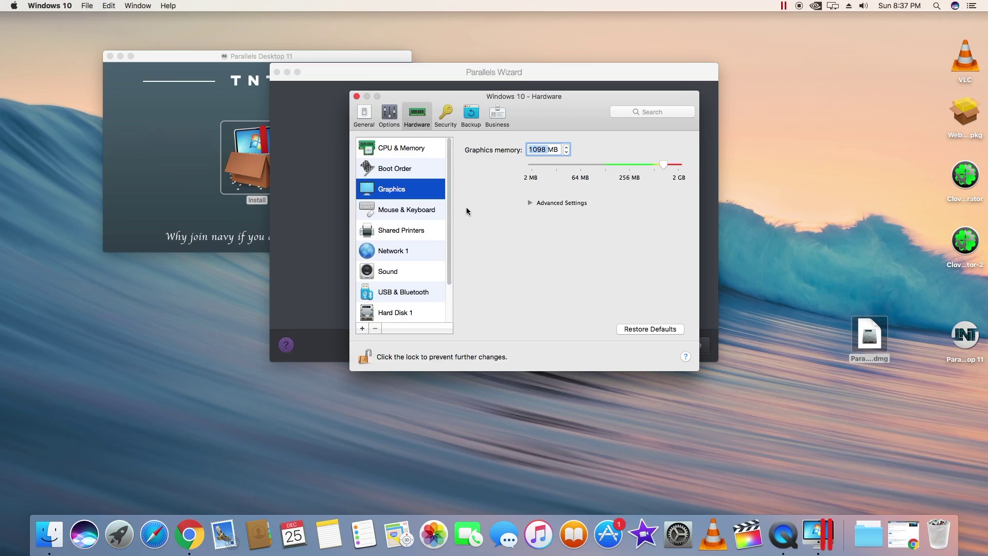
Step: Review the Mouse & Keyboard and Backup settings, then close the configuration window
{"action": "left_click", "coordinate": [392, 210]}
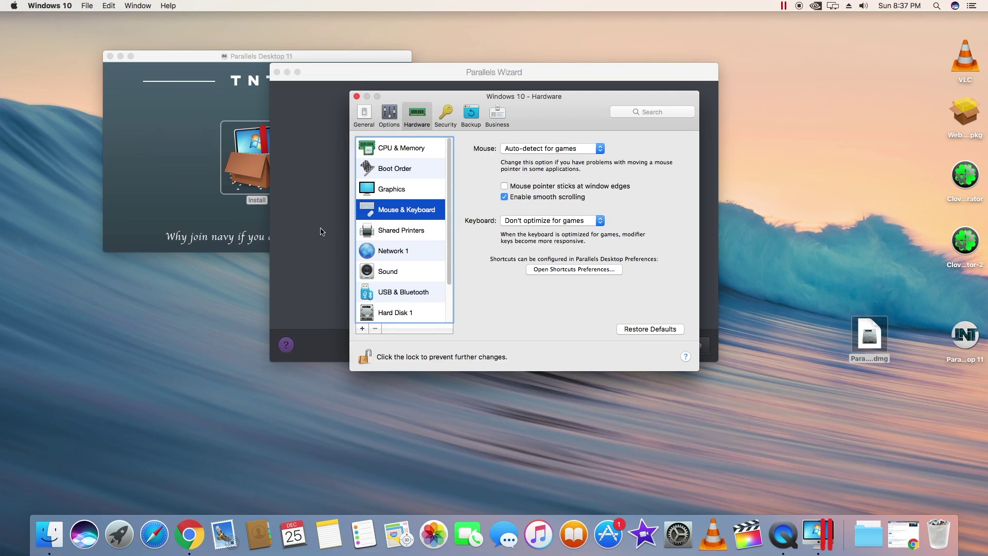
{"action": "scroll", "coordinate": [444, 264], "scroll_direction": "down", "scroll_amount": 2}
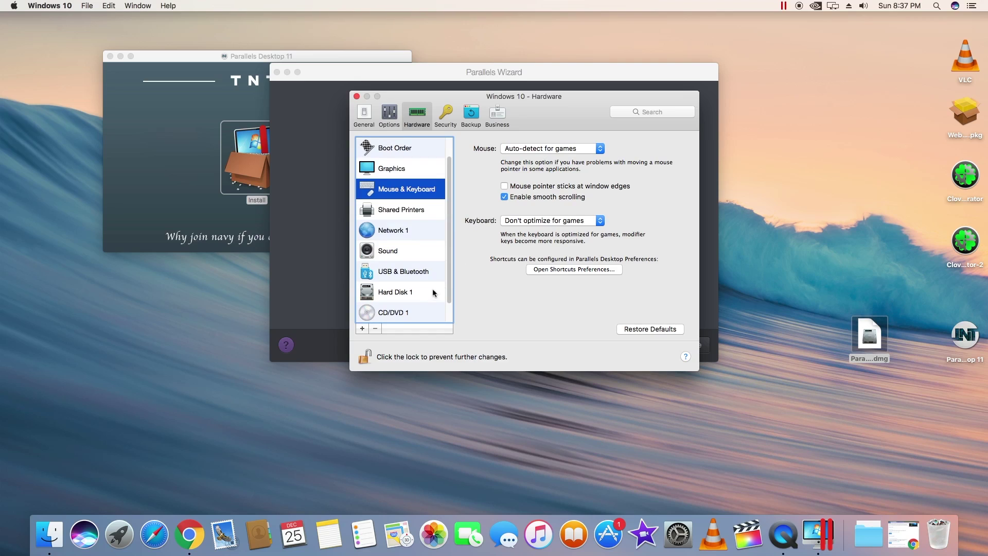
{"action": "left_click", "coordinate": [470, 114]}
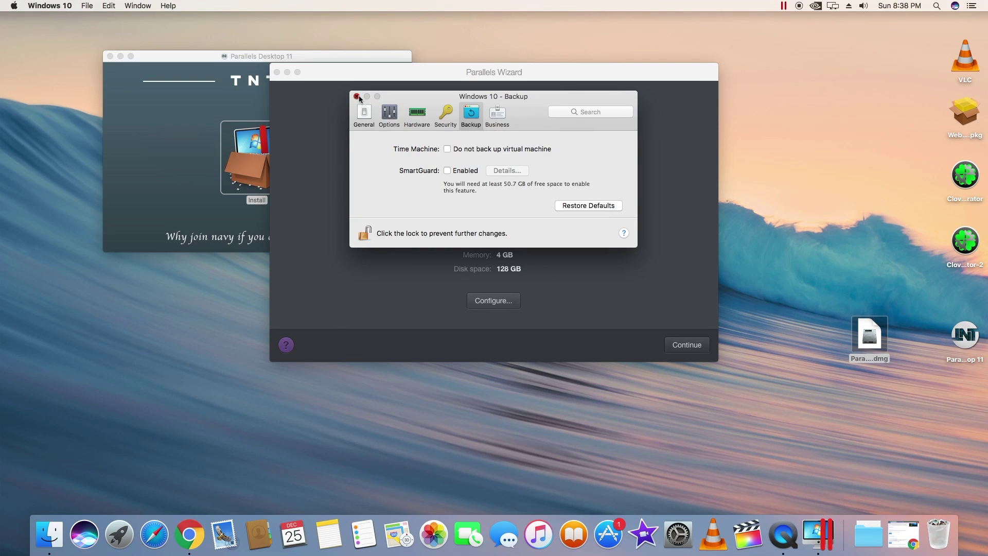
{"action": "left_click", "coordinate": [356, 97]}
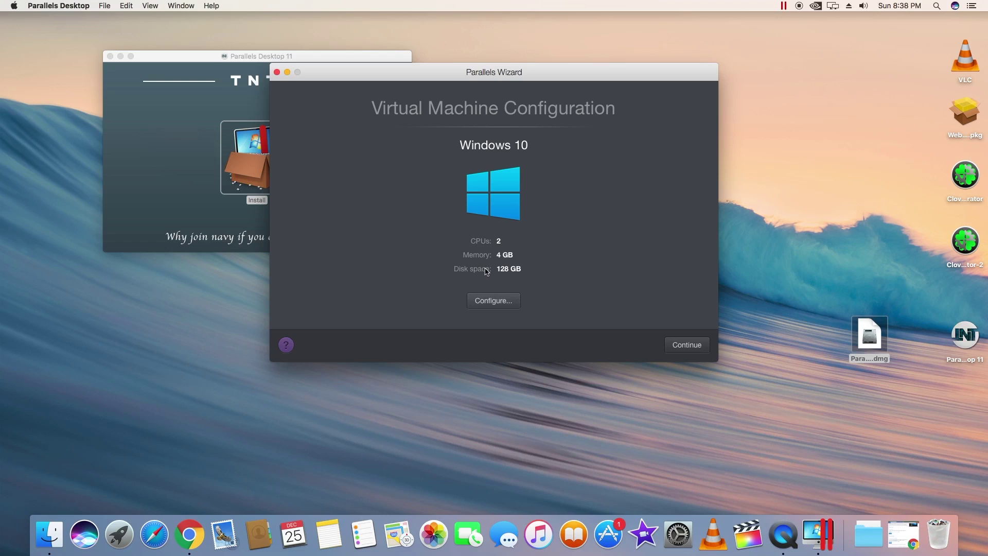
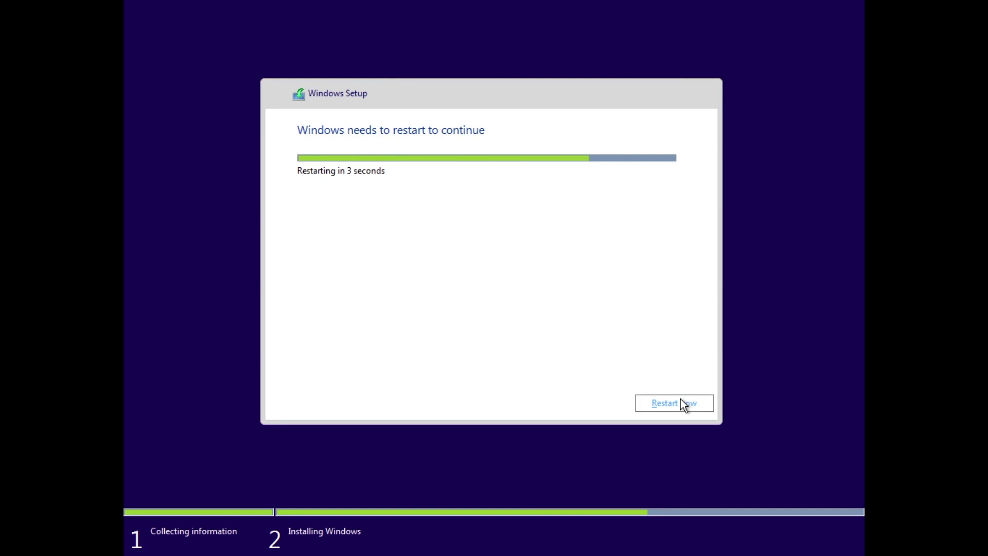
Step: Restart the PC now so Windows 10 setup can continue after installation
{"action": "left_click", "coordinate": [680, 401]}
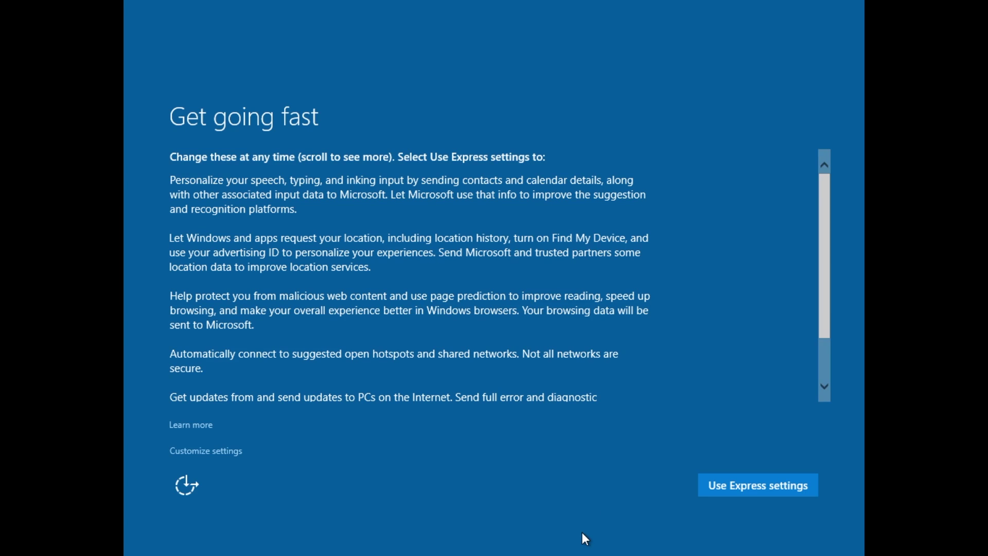
Step: Accept the Express settings on the Get going fast screen
{"action": "left_click", "coordinate": [739, 483]}
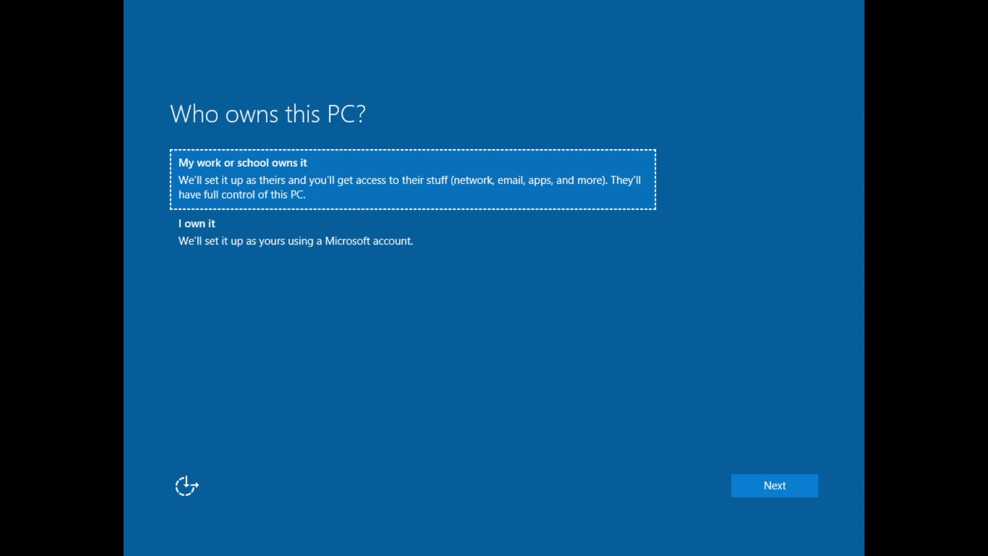
Step: Sign in with the Microsoft account e-mail and password
{"action": "left_click", "coordinate": [752, 484]}
{"action": "key", "text": "Tab"}
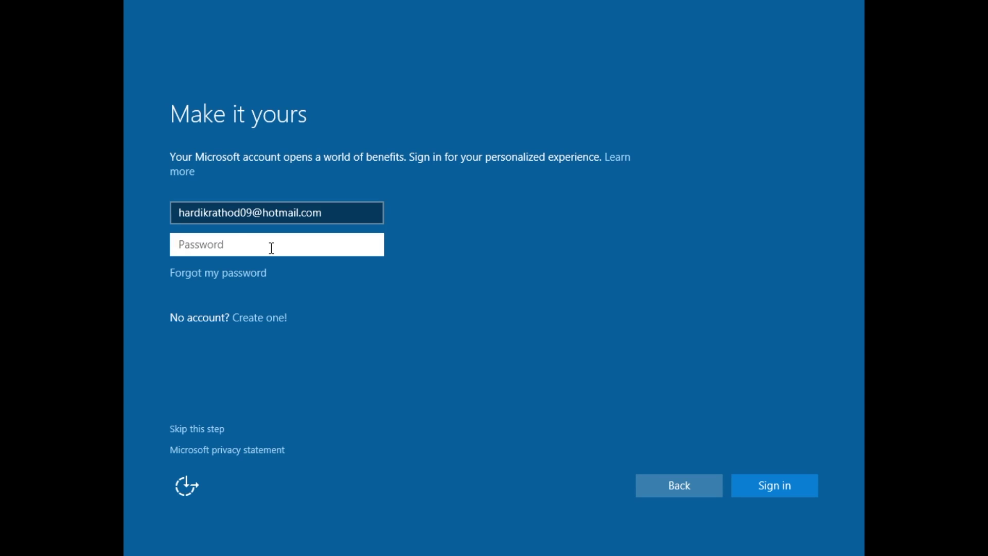
{"action": "key", "text": "Return"}
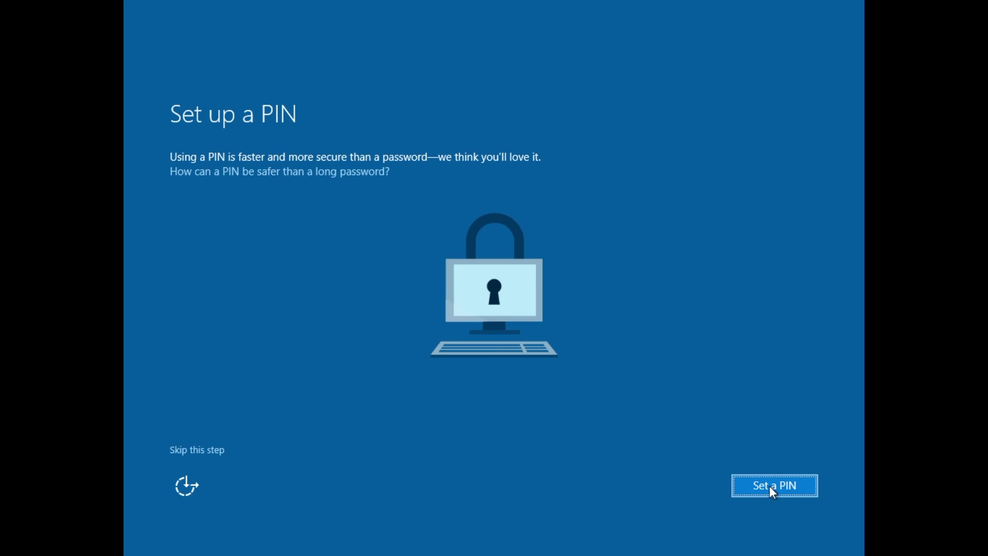
Step: Create a new PIN, entering it in both PIN fields and confirming it
{"action": "left_click", "coordinate": [770, 485]}
{"action": "key", "text": "Tab"}
{"action": "key", "text": "Tab"}
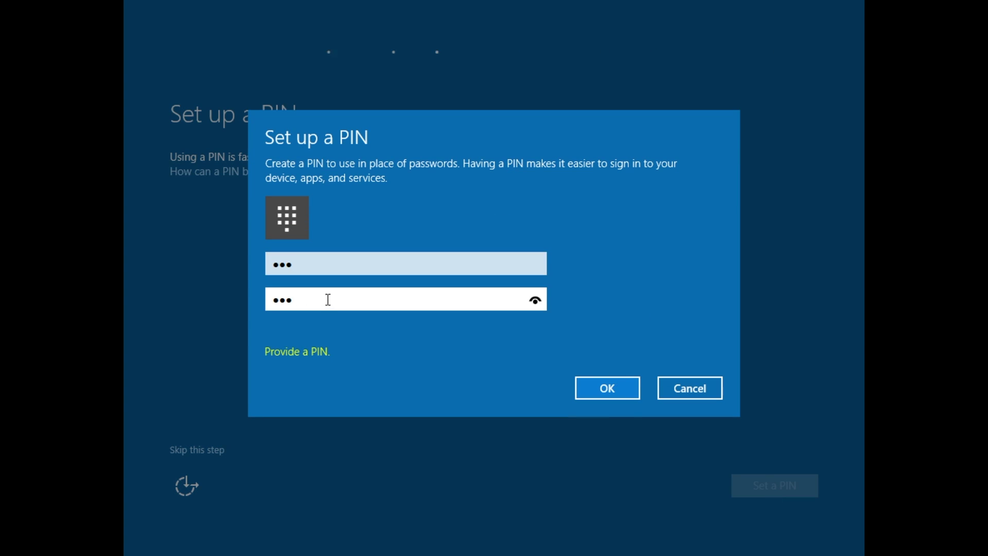
{"action": "left_click", "coordinate": [293, 263]}
{"action": "key", "text": "Return"}
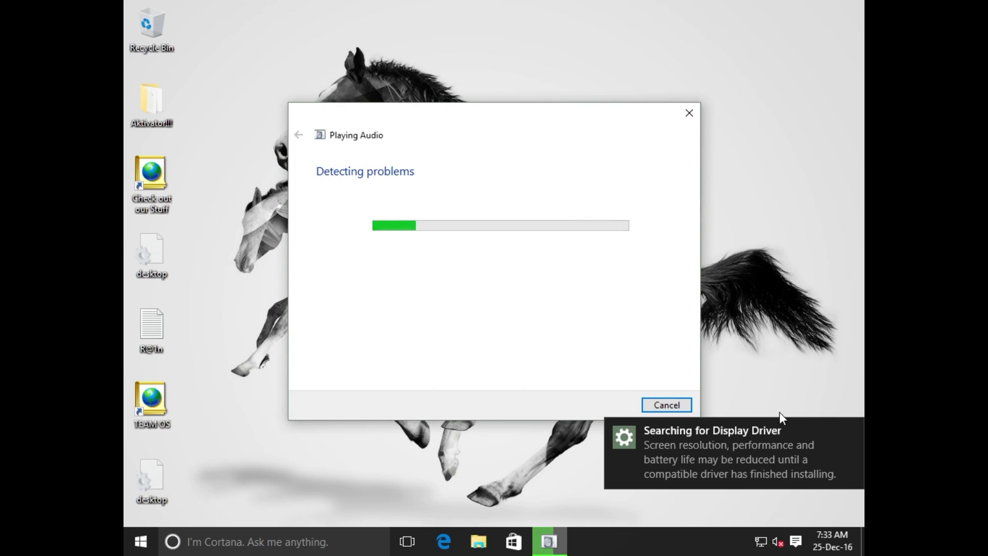
Step: Cancel the Playing Audio troubleshooter, dismiss the display driver notice, and briefly open and close File Explorer
{"action": "left_click", "coordinate": [669, 409]}
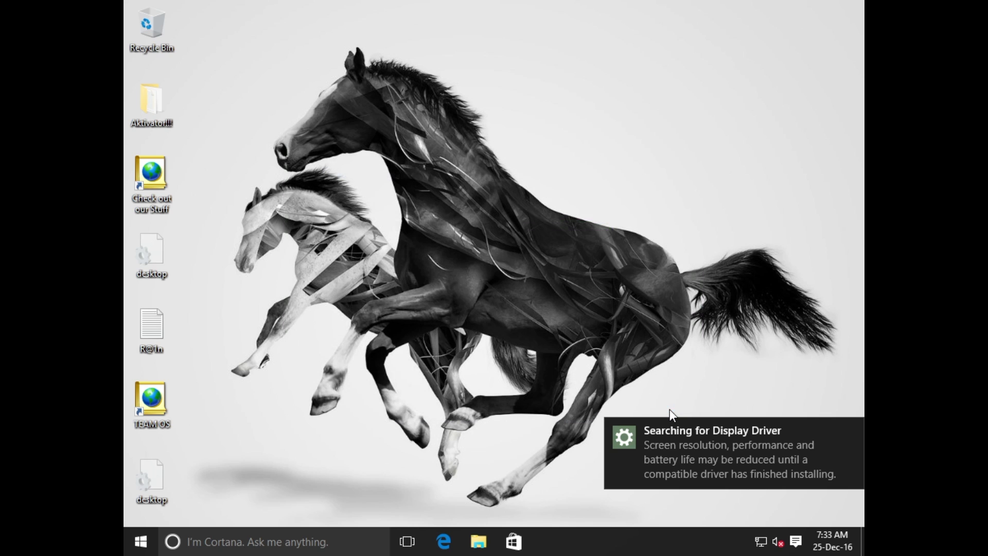
{"action": "left_click", "coordinate": [850, 433]}
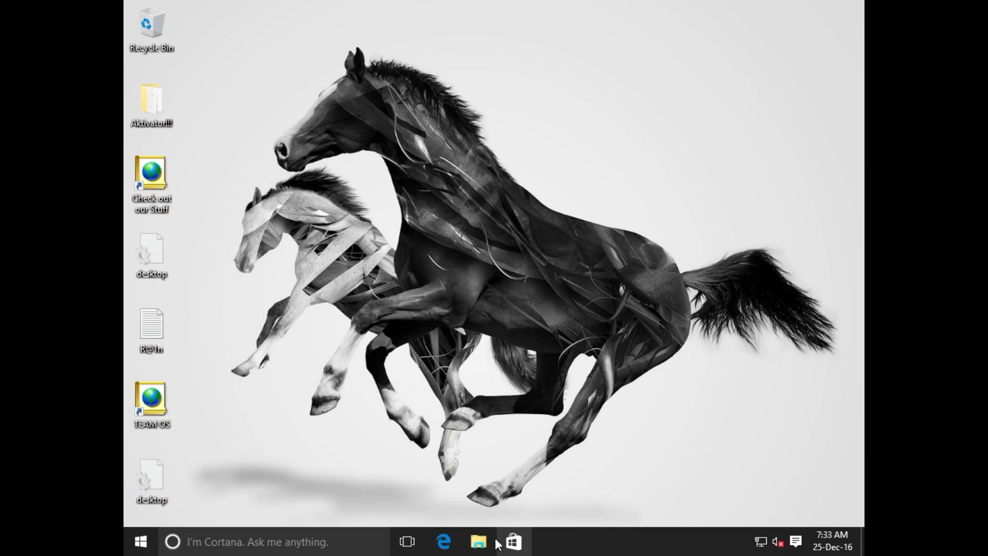
{"action": "left_click", "coordinate": [478, 541]}
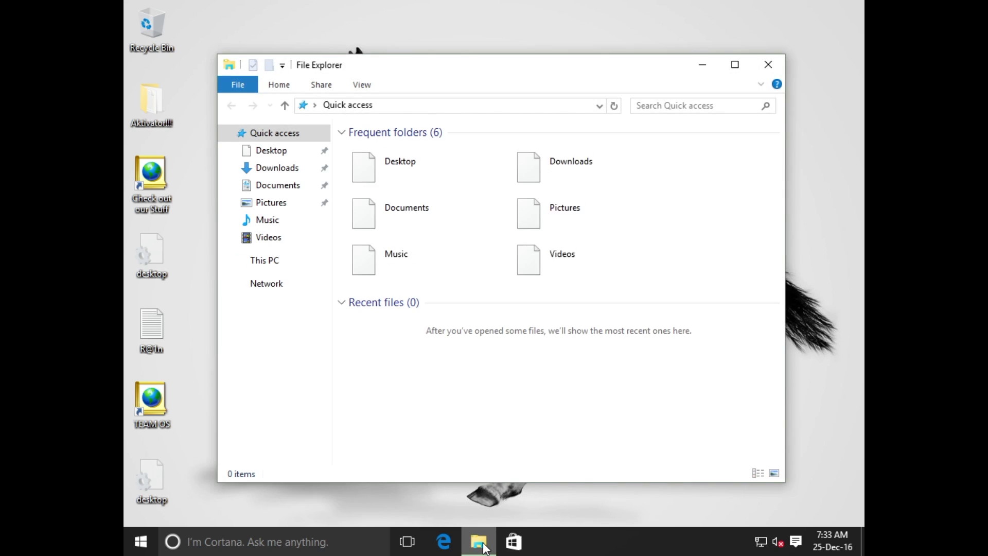
{"action": "left_click", "coordinate": [758, 61]}
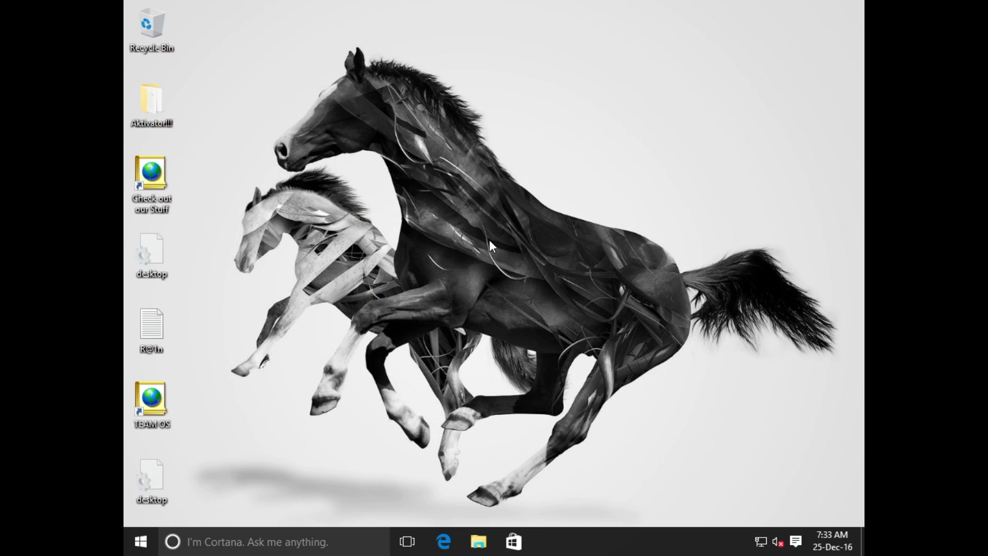
Step: Set the screen resolution in Advanced display settings to 1920 × 1080 and apply it
{"action": "right_click", "coordinate": [484, 230]}
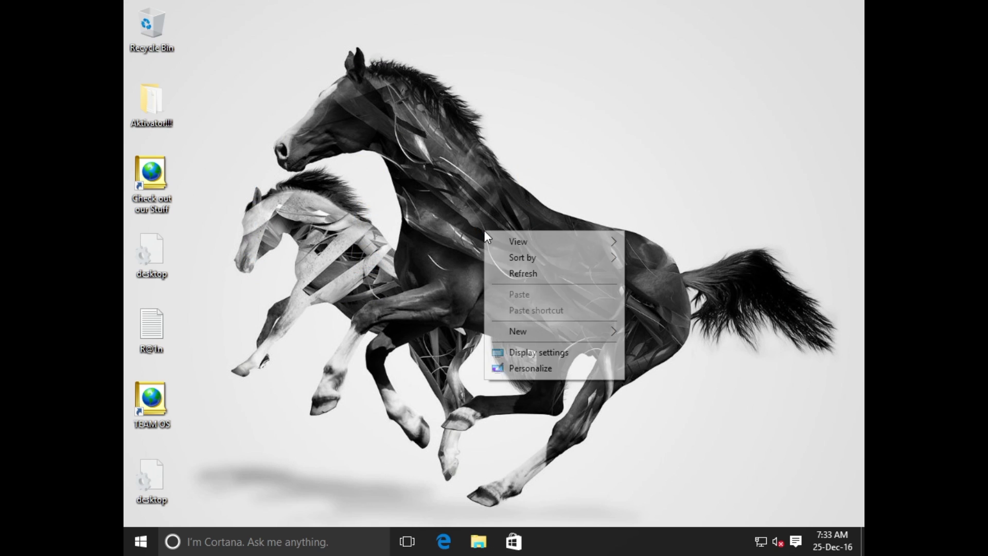
{"action": "left_click", "coordinate": [499, 354]}
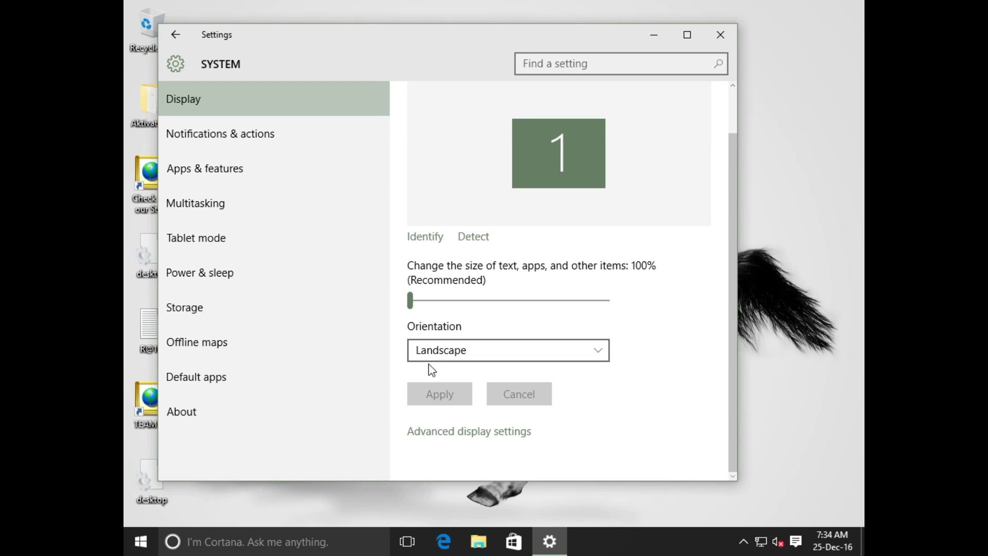
{"action": "left_click", "coordinate": [472, 432]}
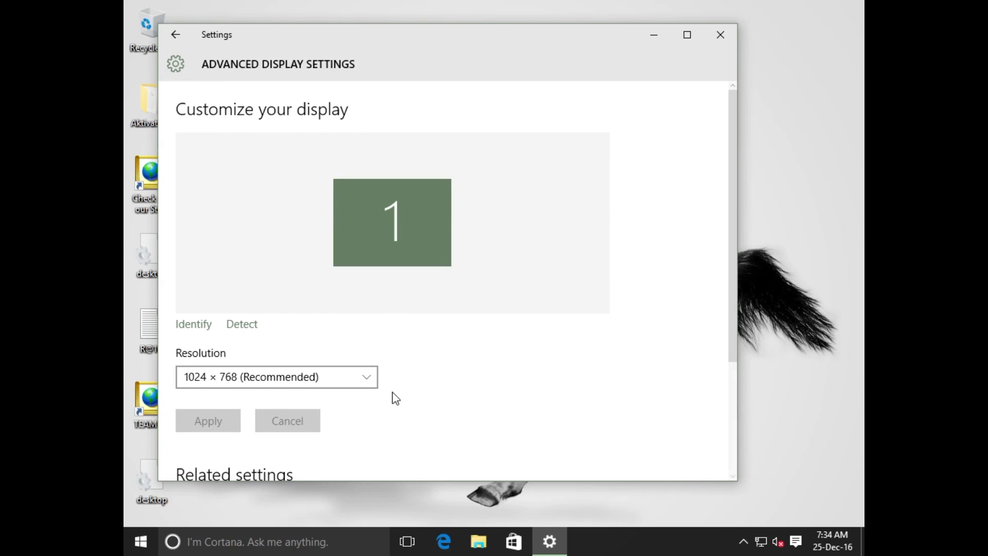
{"action": "left_click", "coordinate": [370, 381]}
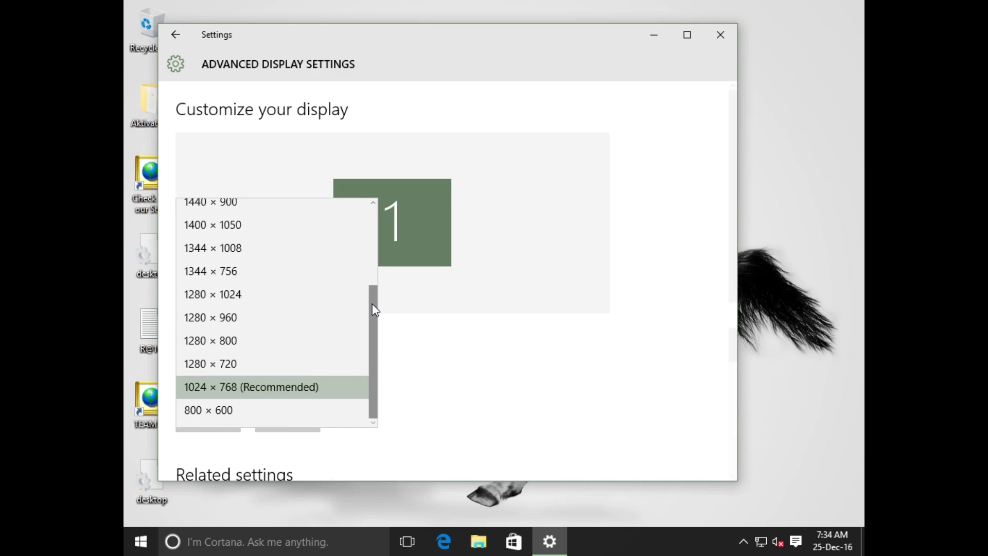
{"action": "left_click", "coordinate": [368, 322]}
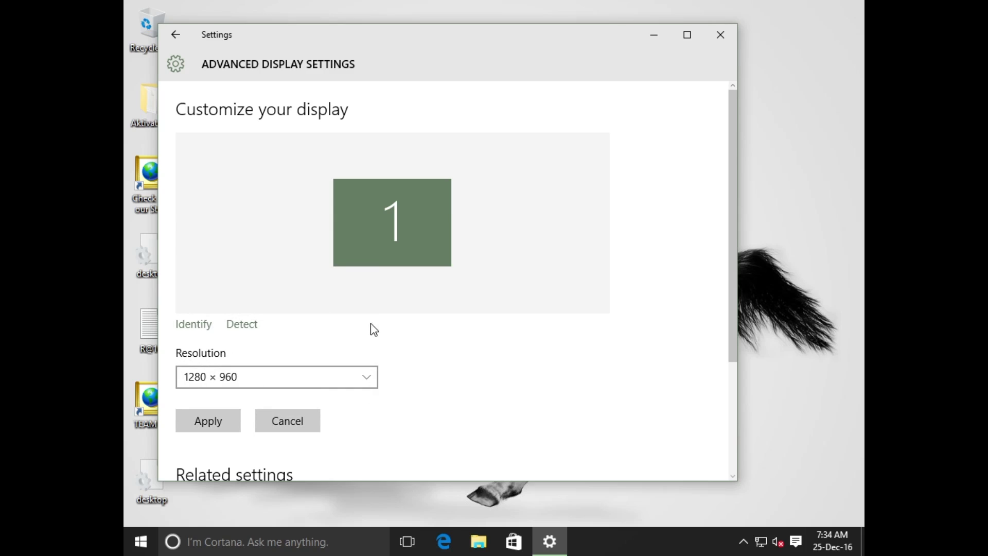
{"action": "left_click", "coordinate": [352, 389]}
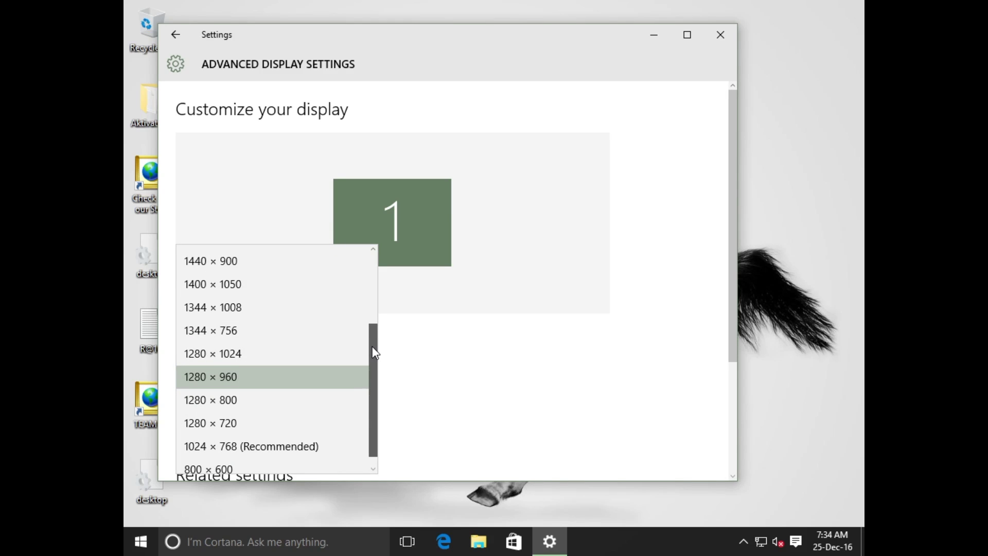
{"action": "left_click_drag", "start_coordinate": [372, 348], "coordinate": [365, 287]}
{"action": "left_click", "coordinate": [282, 263]}
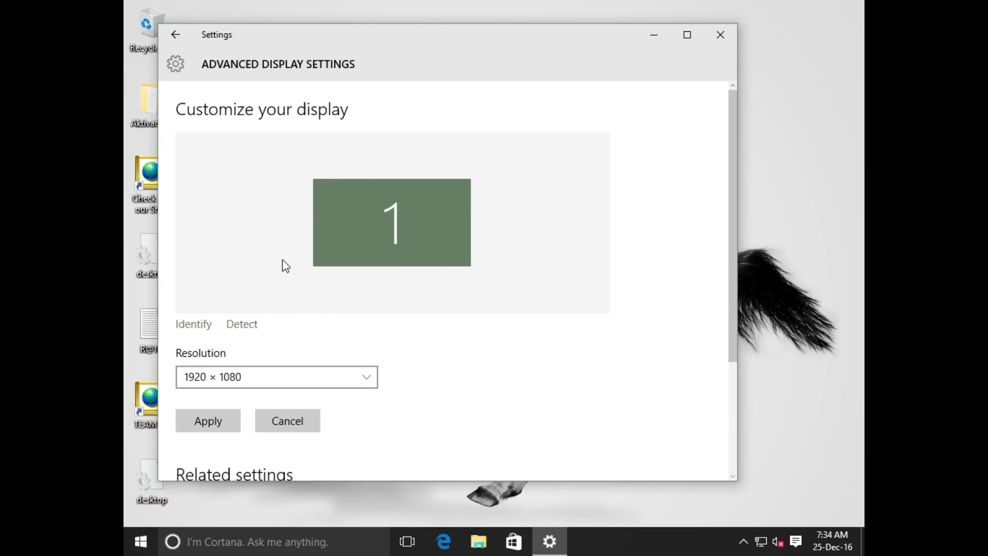
{"action": "left_click", "coordinate": [226, 419]}
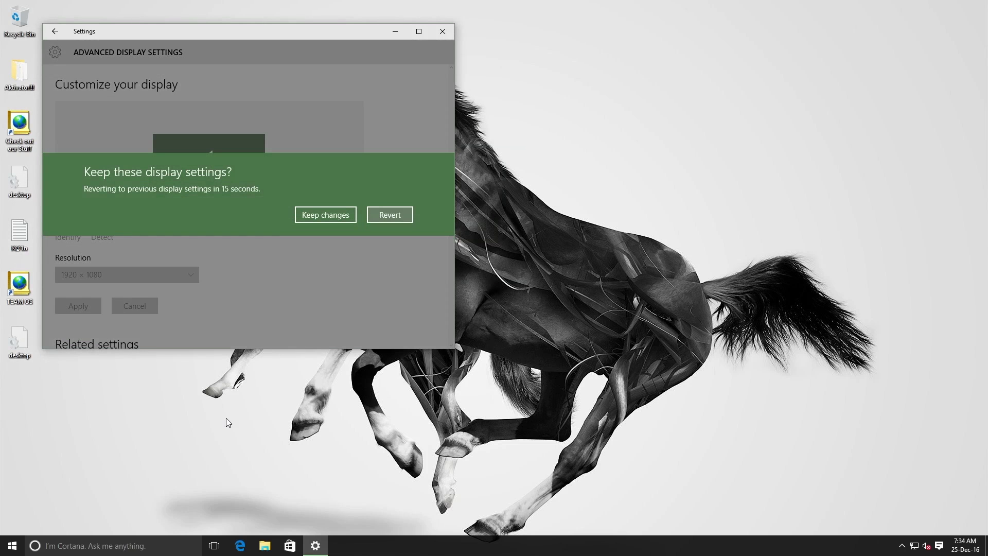
Step: Keep the 1920 × 1080 resolution, close Settings, and close the OneDrive update message
{"action": "left_click", "coordinate": [329, 215]}
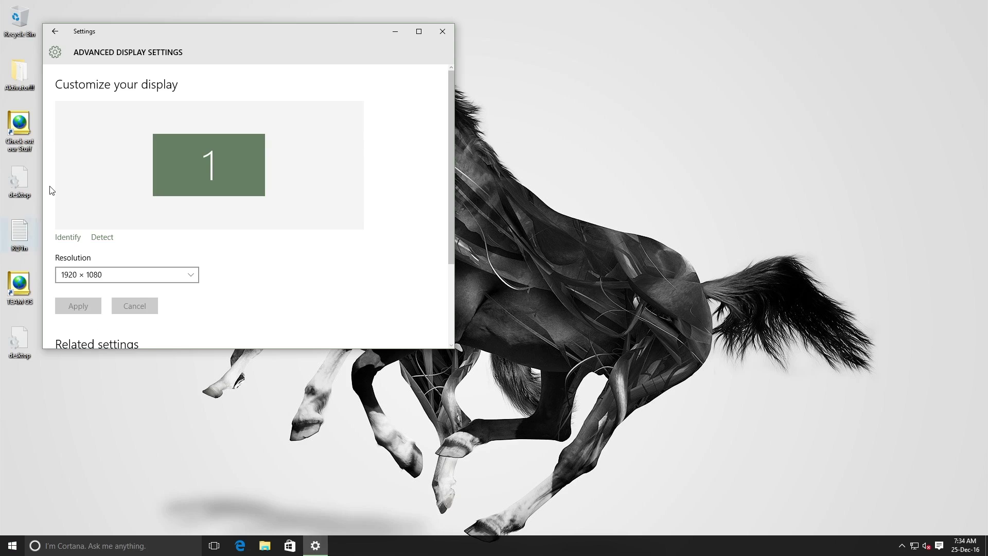
{"action": "left_click", "coordinate": [442, 32]}
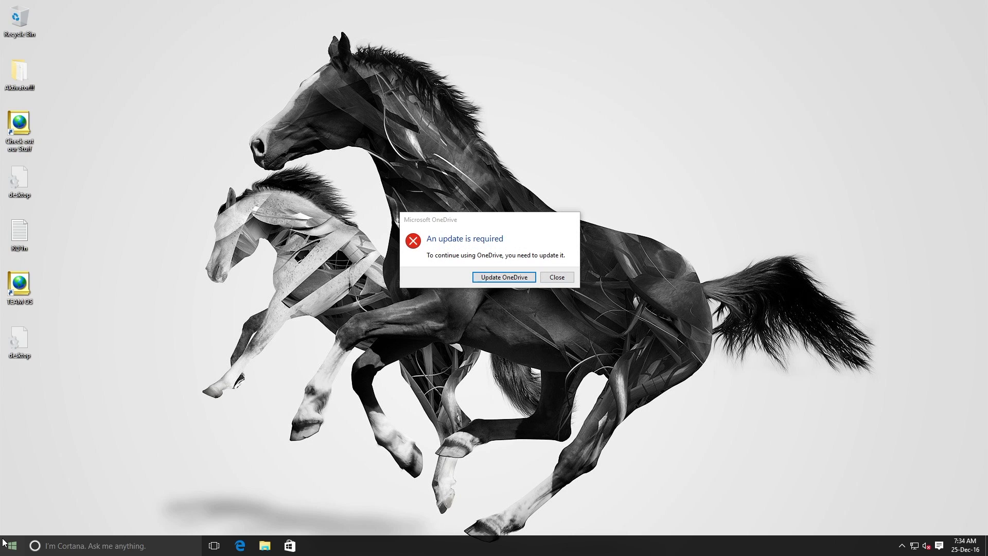
{"action": "left_click", "coordinate": [557, 278]}
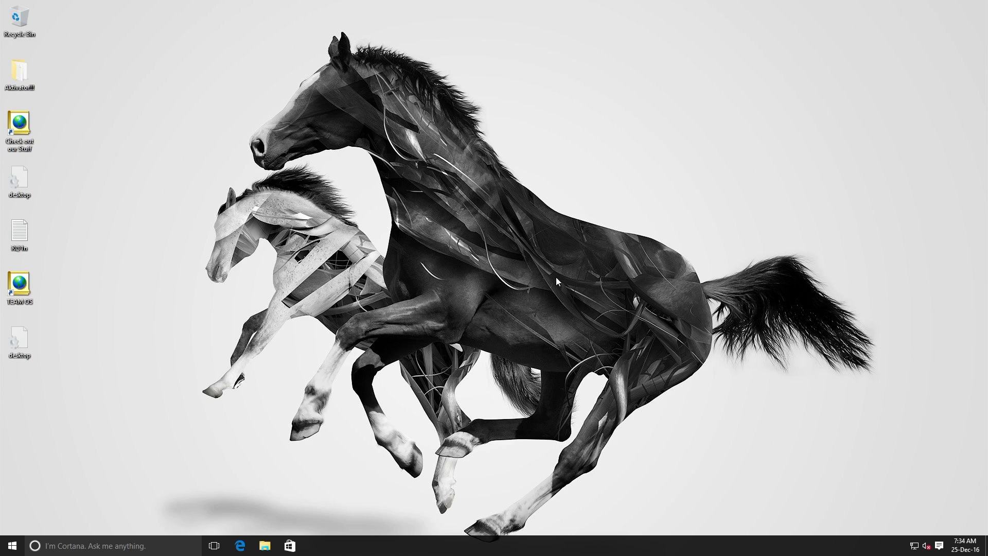